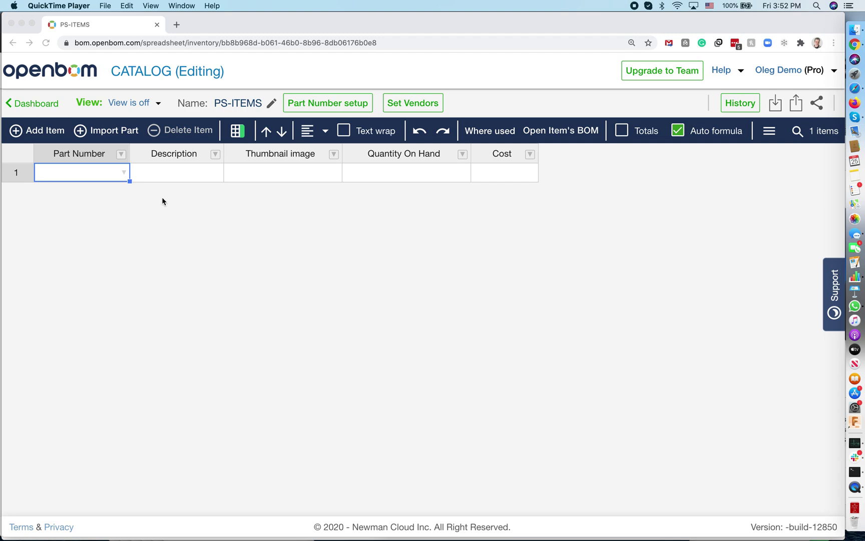
Add eight new part rows, PS-0000 to PS-0007, to the PS-ITEMS catalog
click(50, 137)
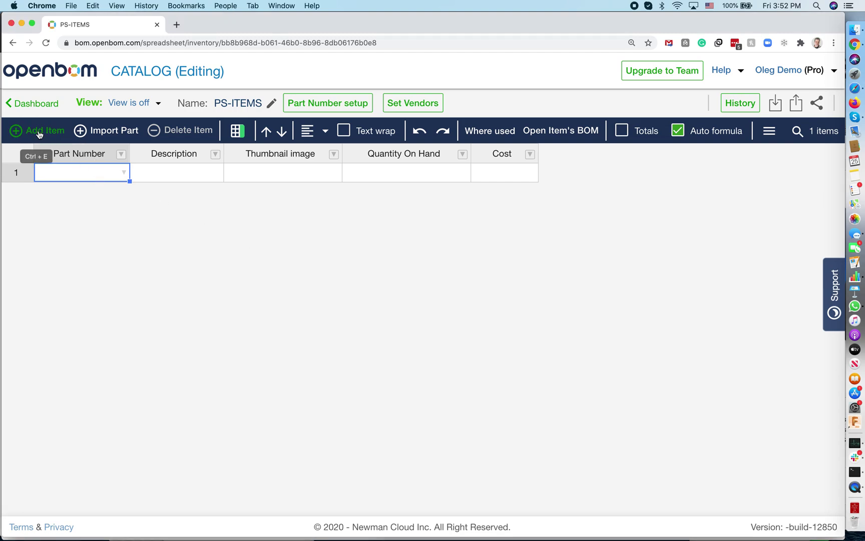
click(39, 131)
click(39, 132)
click(39, 132)
click(40, 132)
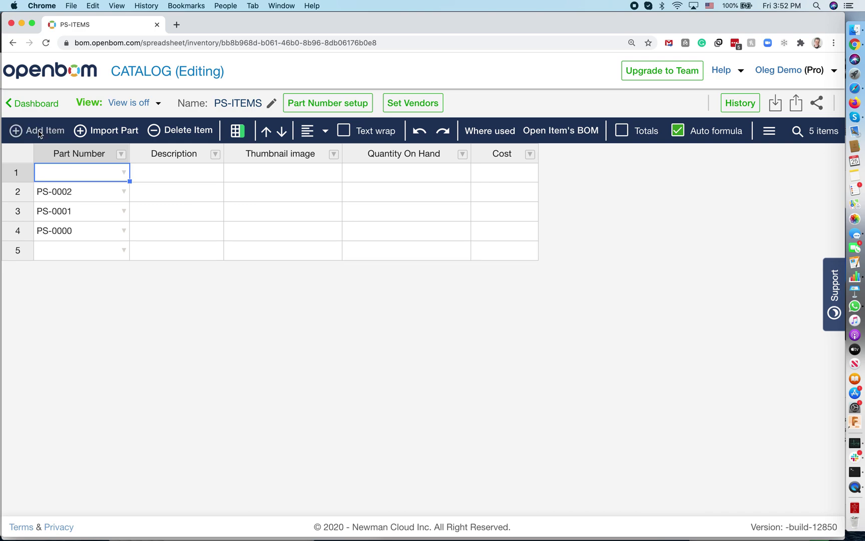
click(39, 133)
click(39, 132)
click(39, 133)
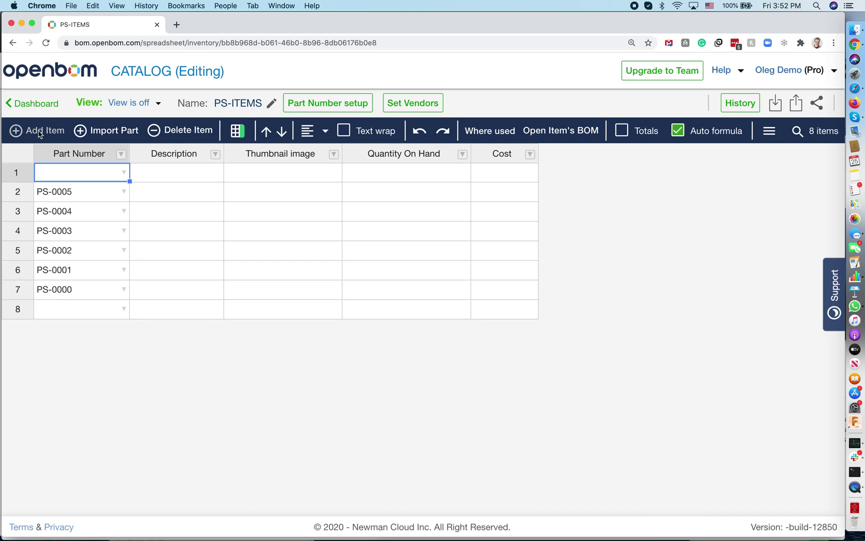
click(39, 132)
Enter descriptions A100, P1, P2 and P3 for parts PS-0000 to PS-0003
click(171, 307)
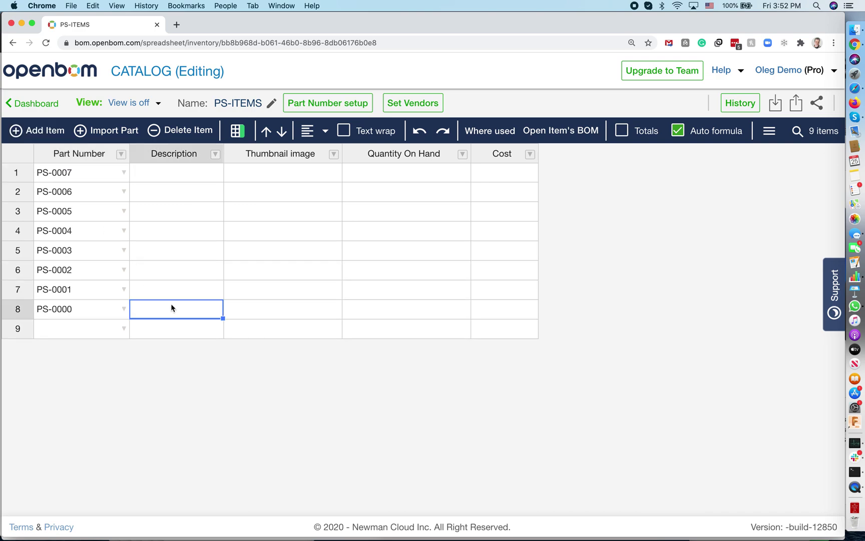
text(A100)
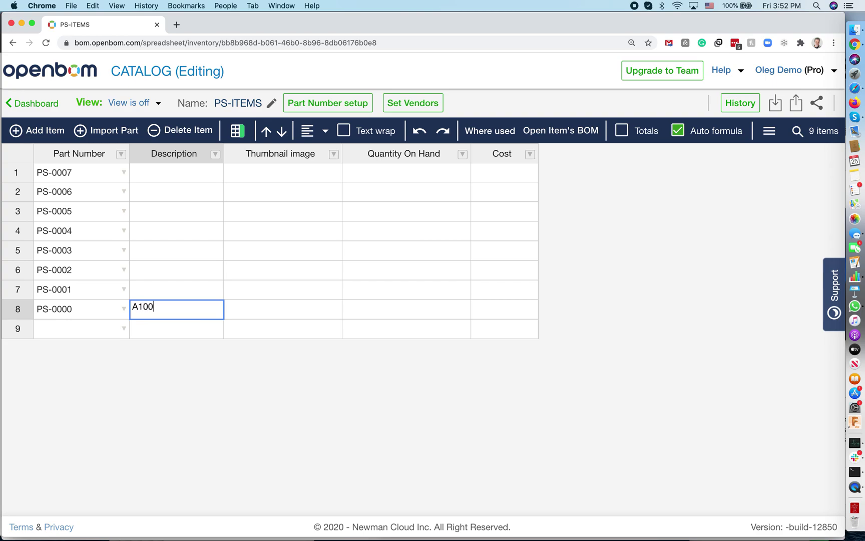
key(Up)
text(P1)
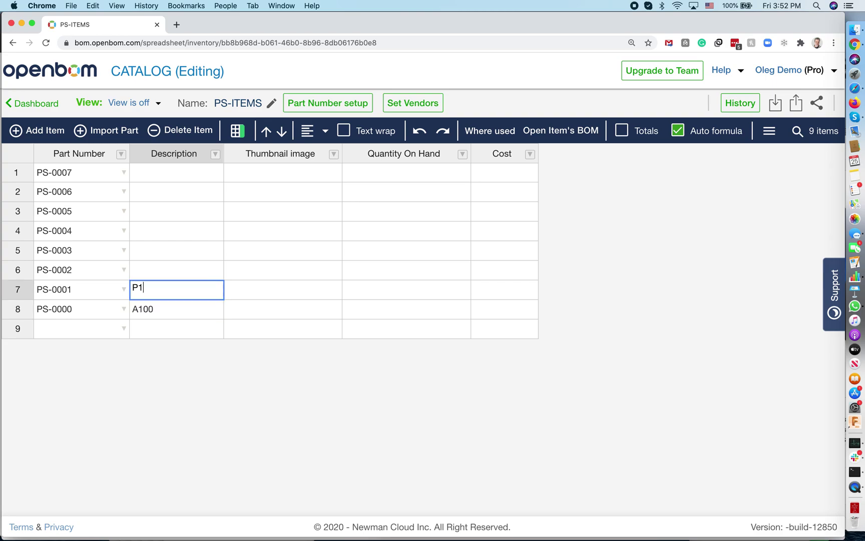
key(Up)
text(P2)
key(Up)
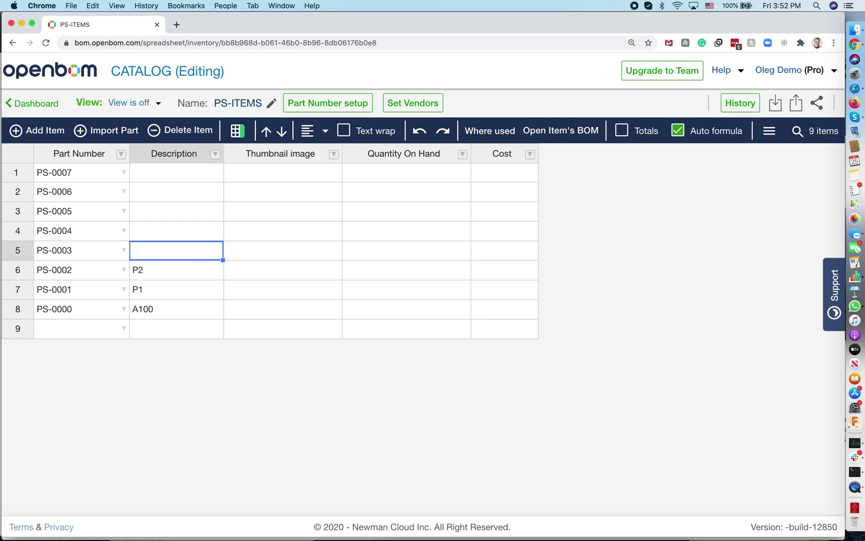
text(P3)
key(Up)
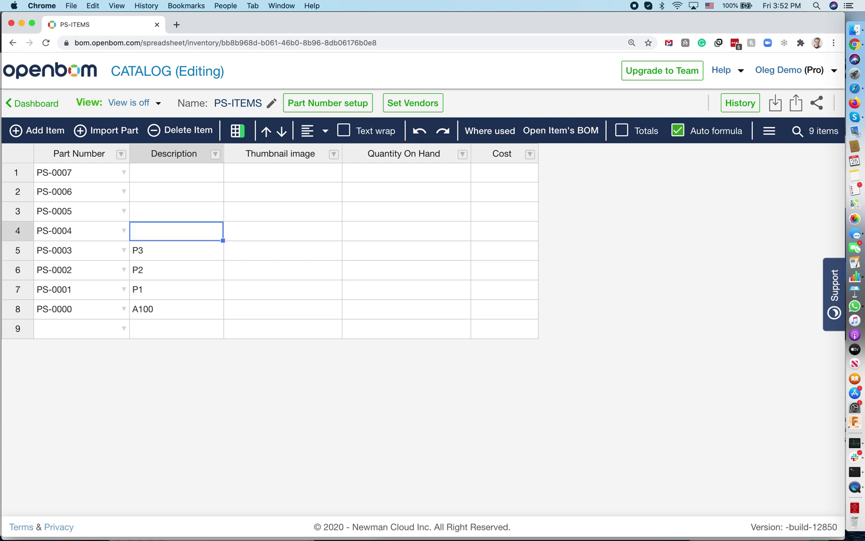
Enter descriptions A200, P4, P5 and P6 for parts PS-0004 to PS-0007
text(A200)
key(Up)
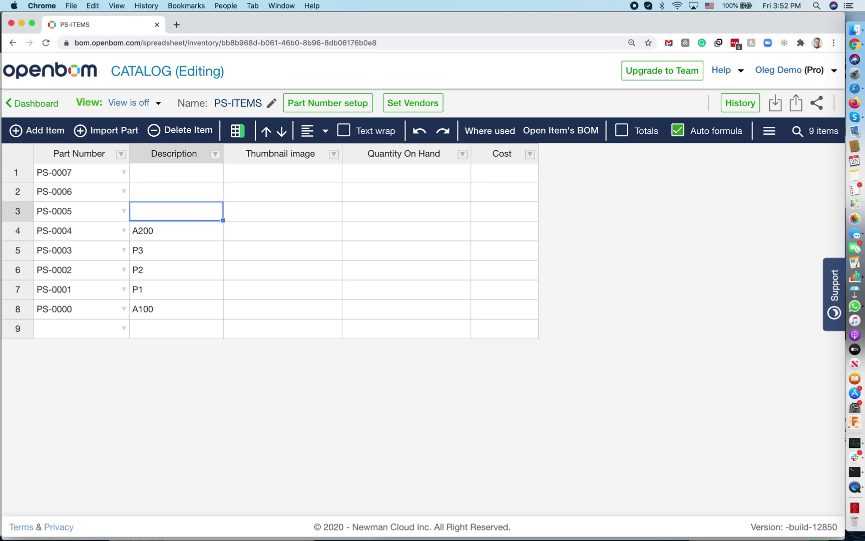
text(P)
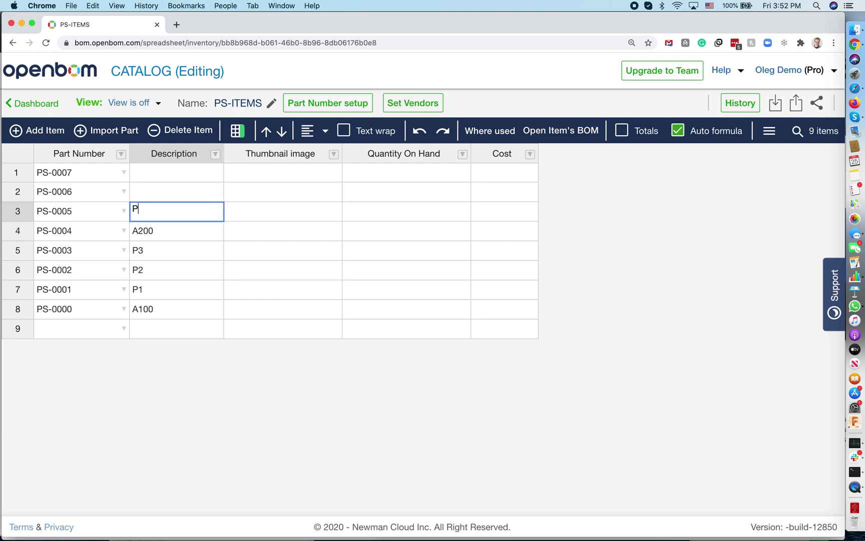
text(4)
key(Up)
text(P)
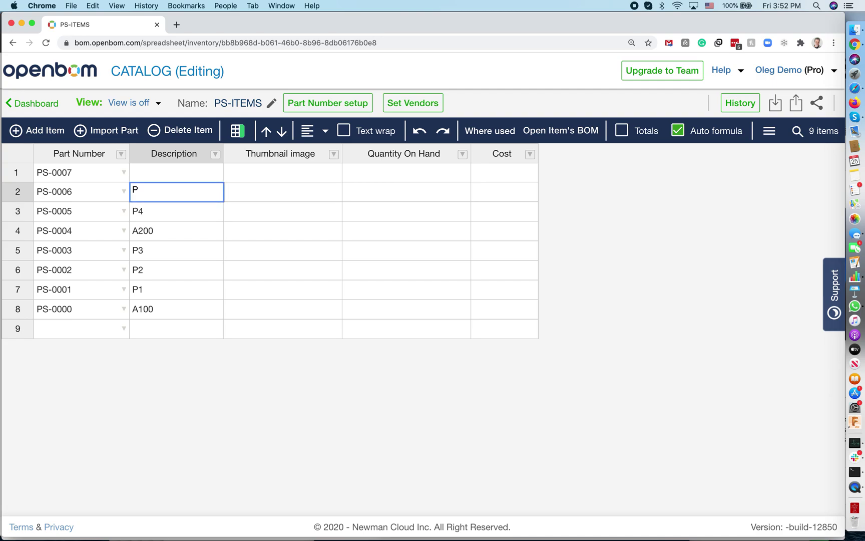
text(5)
key(Up)
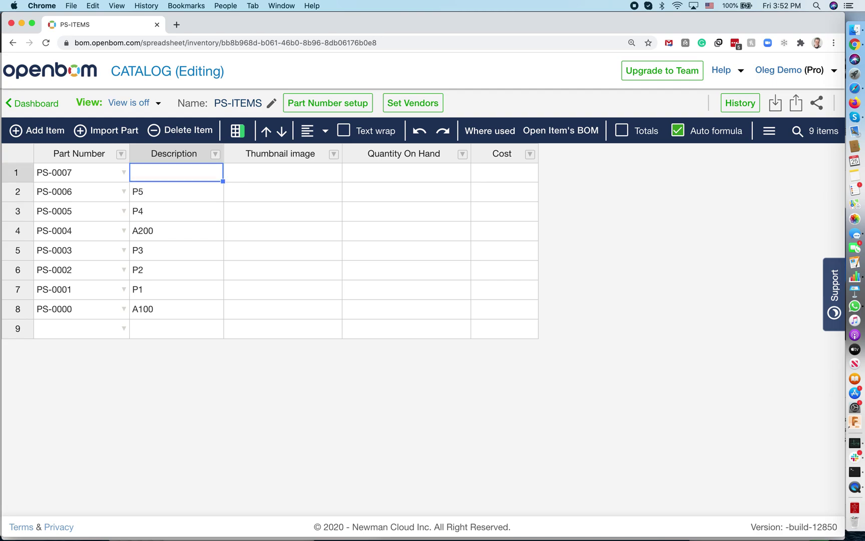
text(P6)
key(Tab)
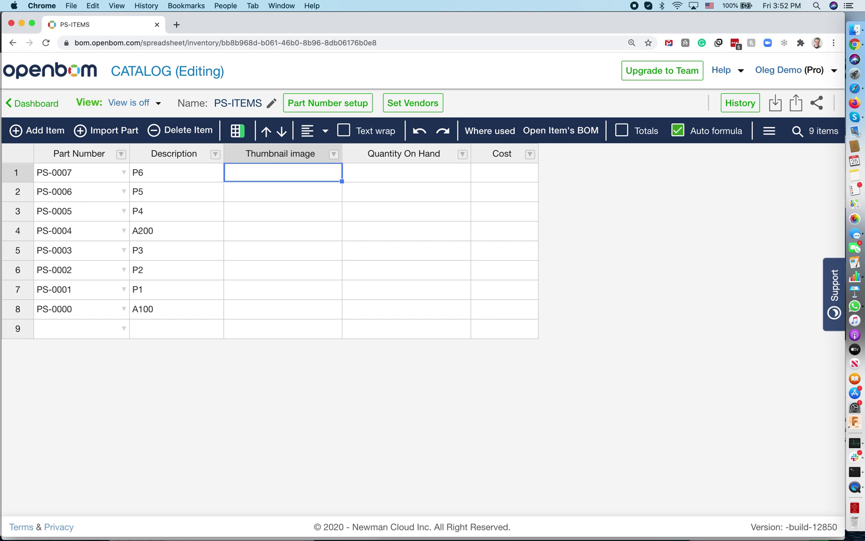
Create a BOM for part PS-0000 (A100) with PS-ITEMS set as its catalog in Advanced options
click(186, 316)
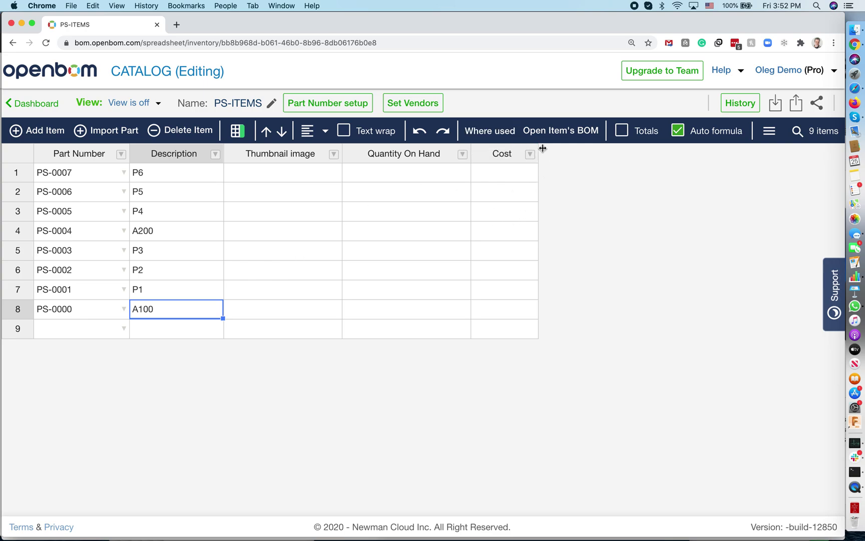
click(559, 131)
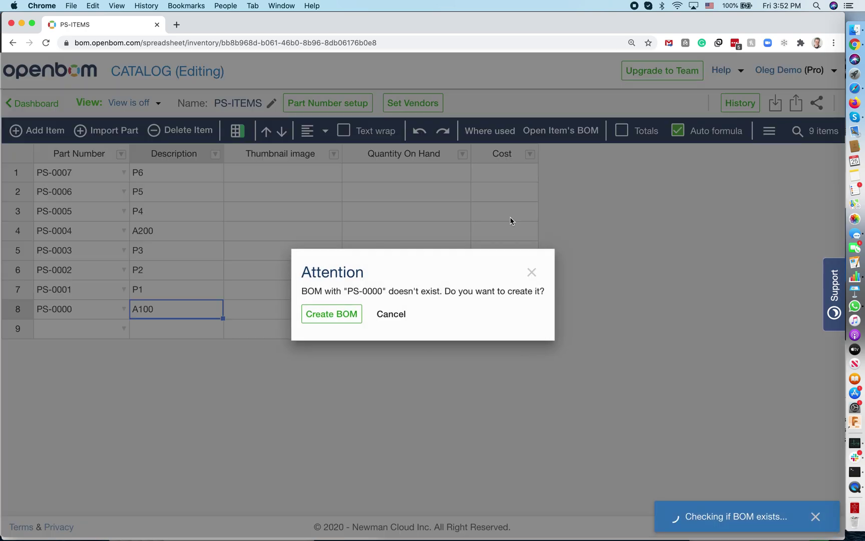
click(356, 316)
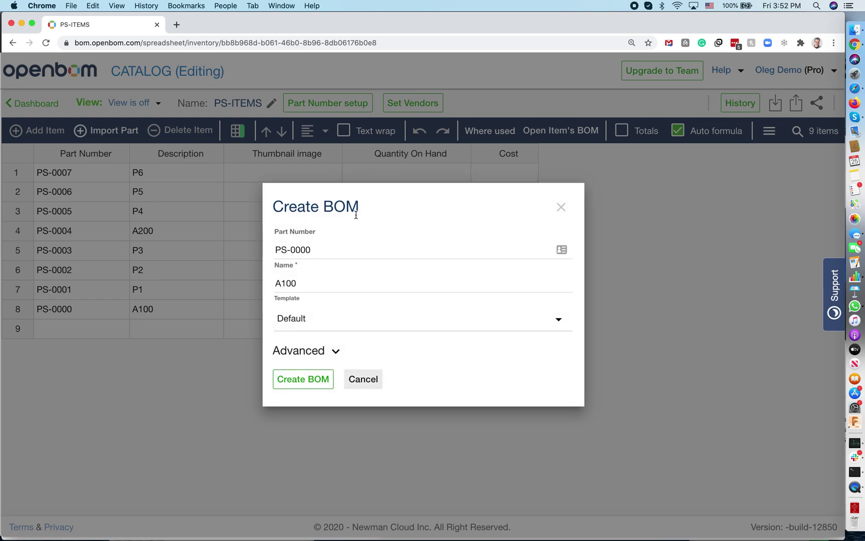
click(338, 352)
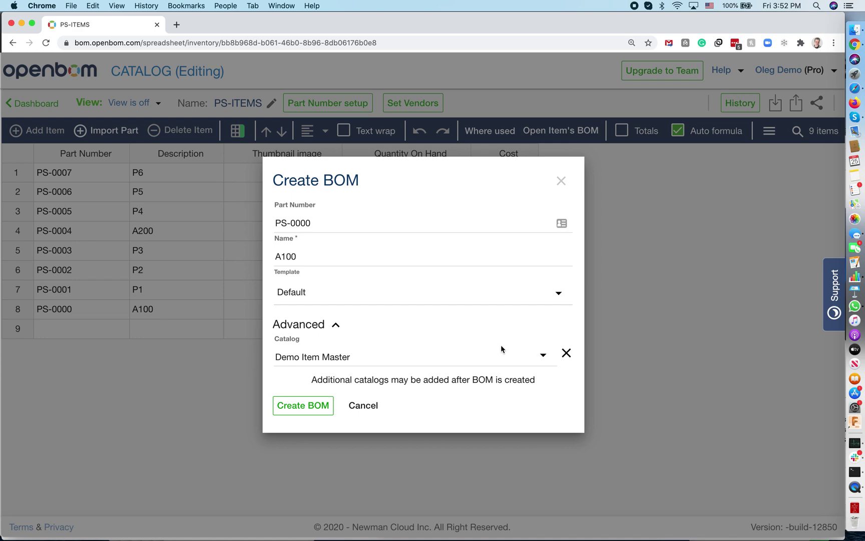
click(566, 354)
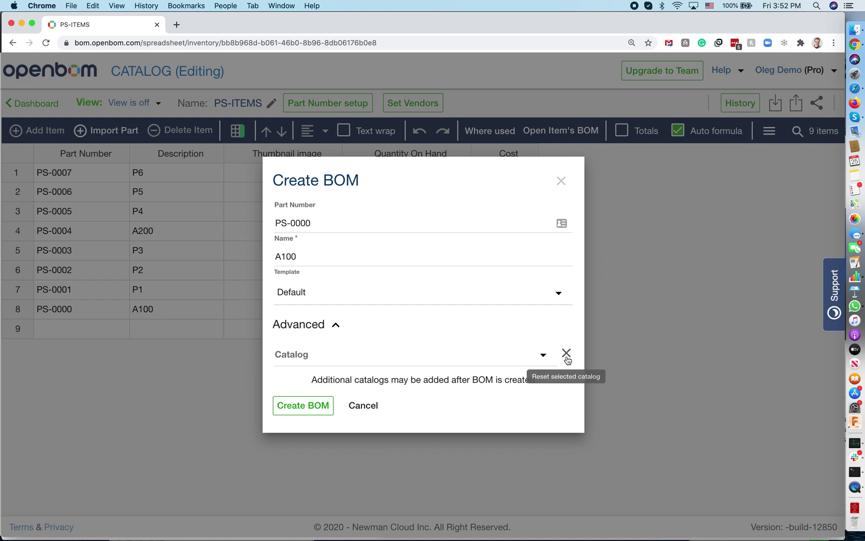
click(541, 357)
click(379, 378)
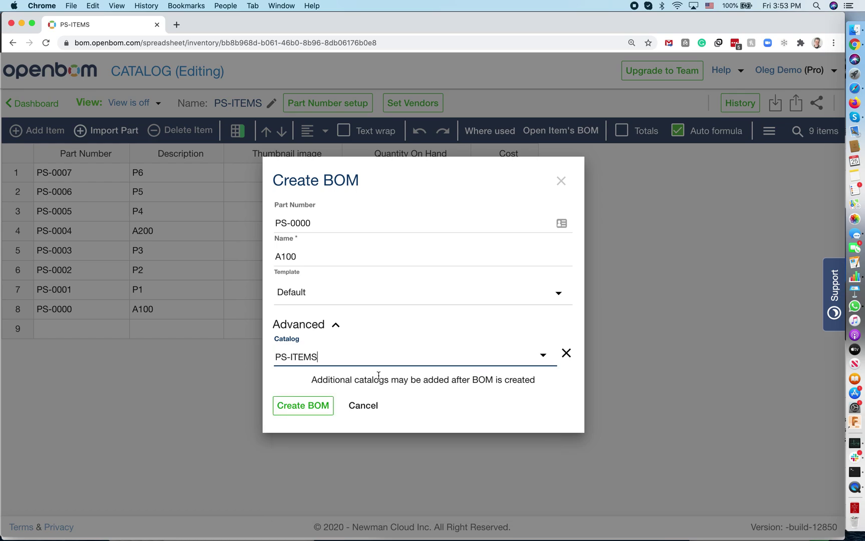
click(305, 404)
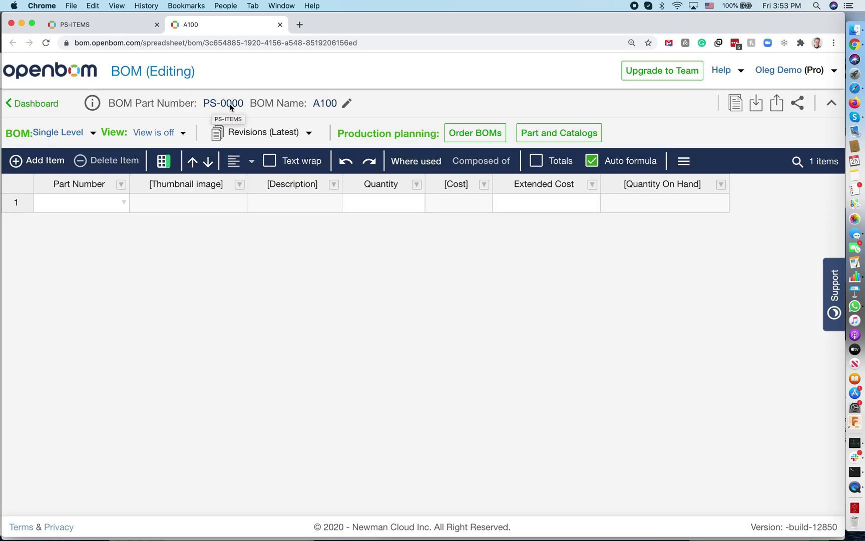
Check the PS-ITEMS catalog, then list part numbers PS-0000 to PS-0007 for the A100 BOM's first row
click(126, 25)
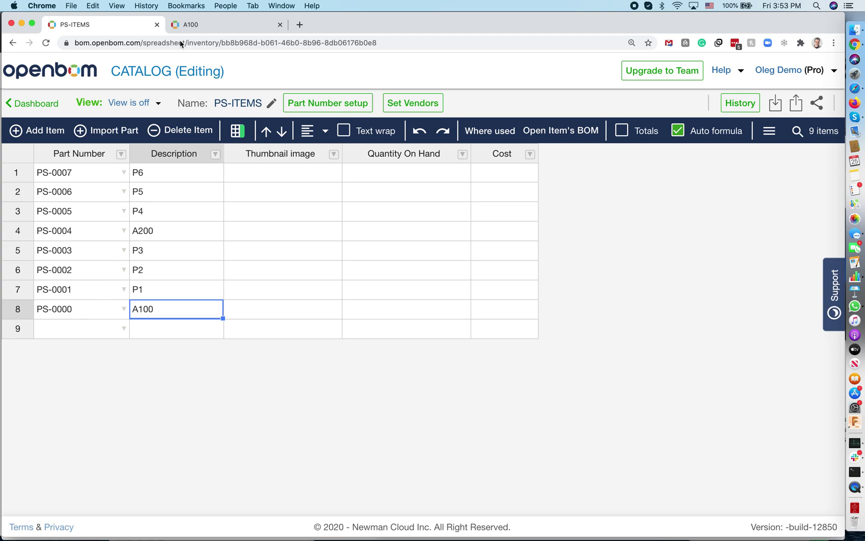
click(197, 22)
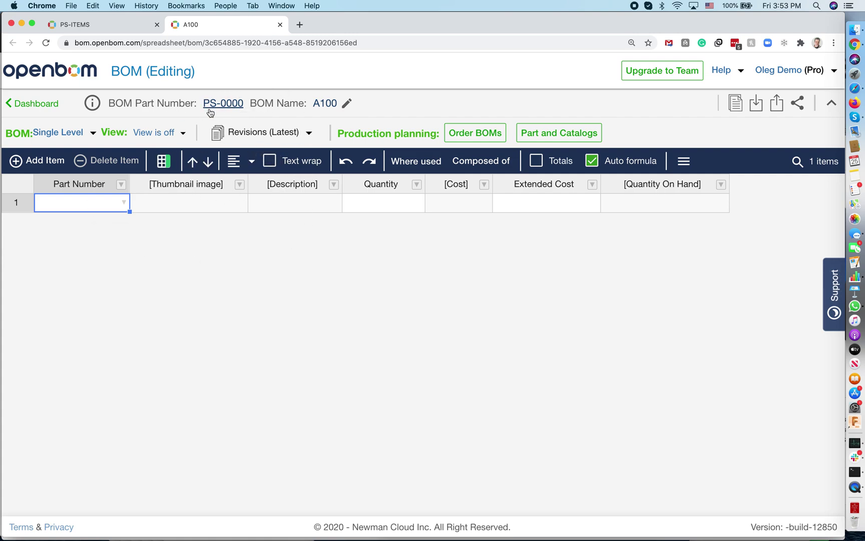
click(123, 202)
scroll(106, 292, down, 3)
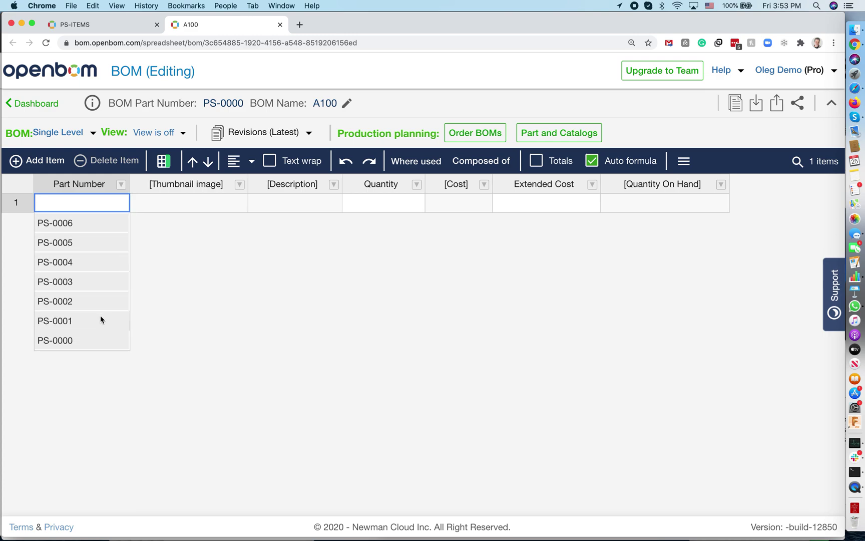
scroll(92, 257, up, 3)
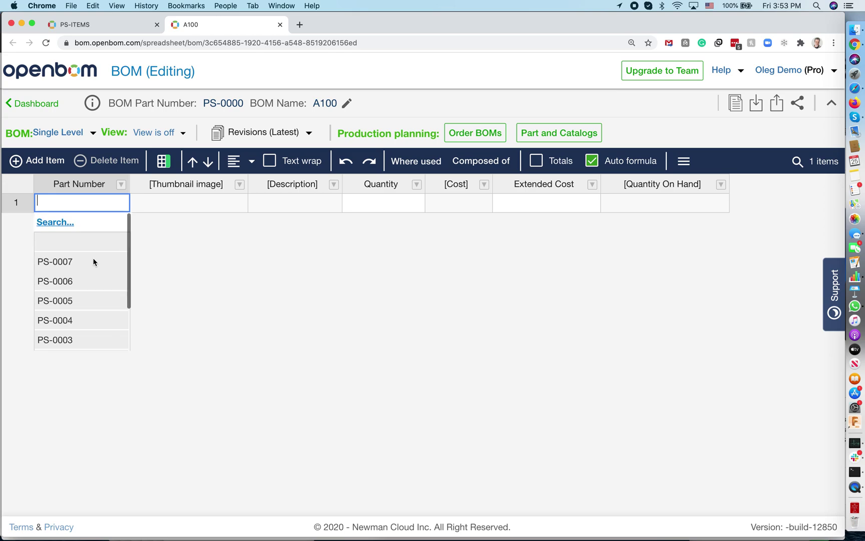
Insert part PS-0001 (P1) into the A100 BOM's first row via the full part search
click(56, 222)
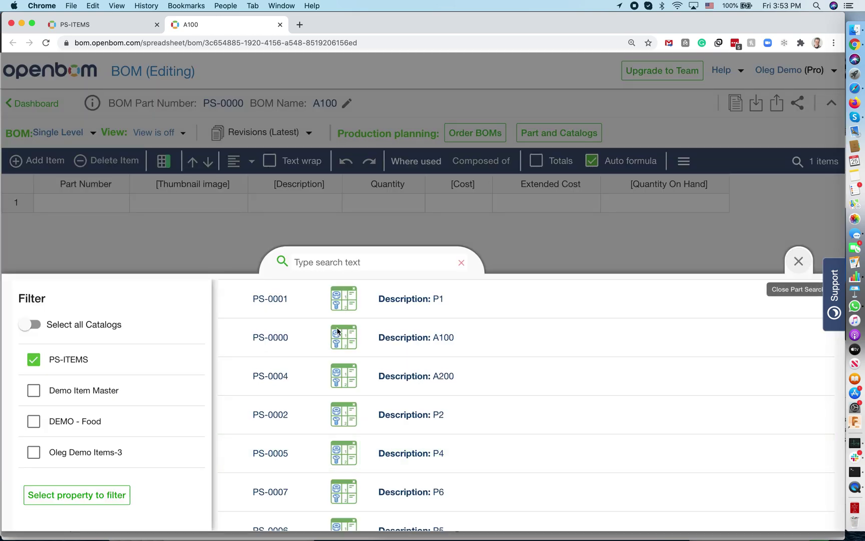
click(422, 301)
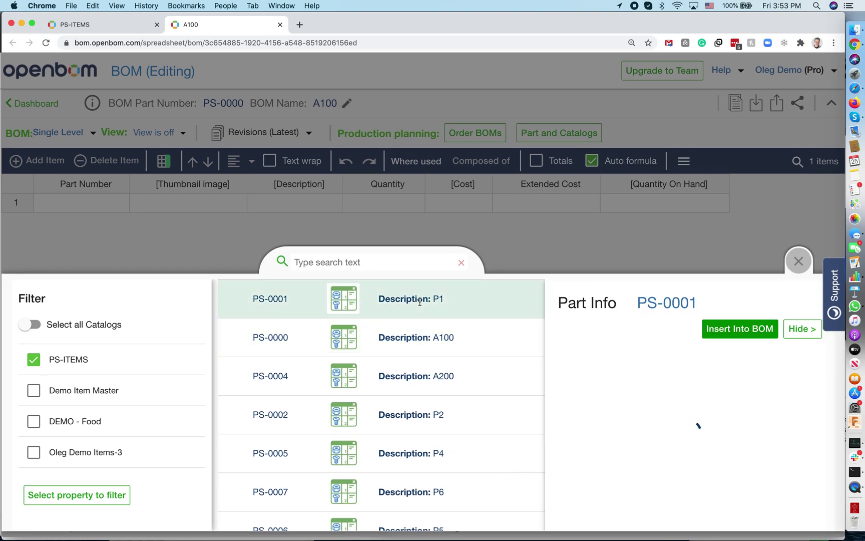
click(712, 340)
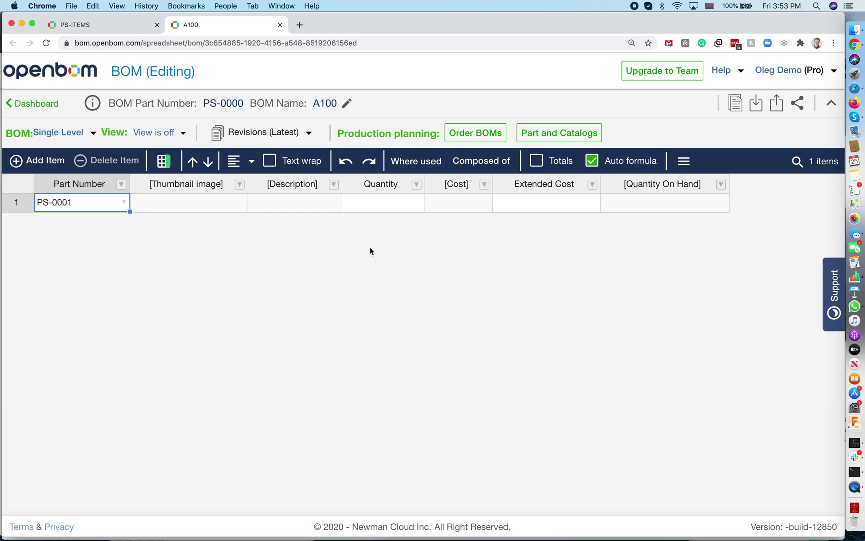
Add two new rows to the A100 BOM holding parts PS-0002 and PS-0003
click(58, 171)
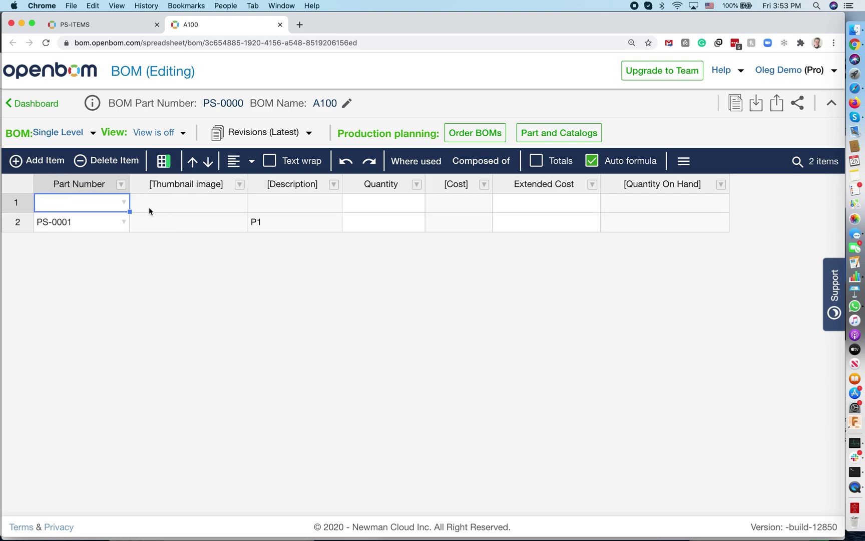
click(125, 204)
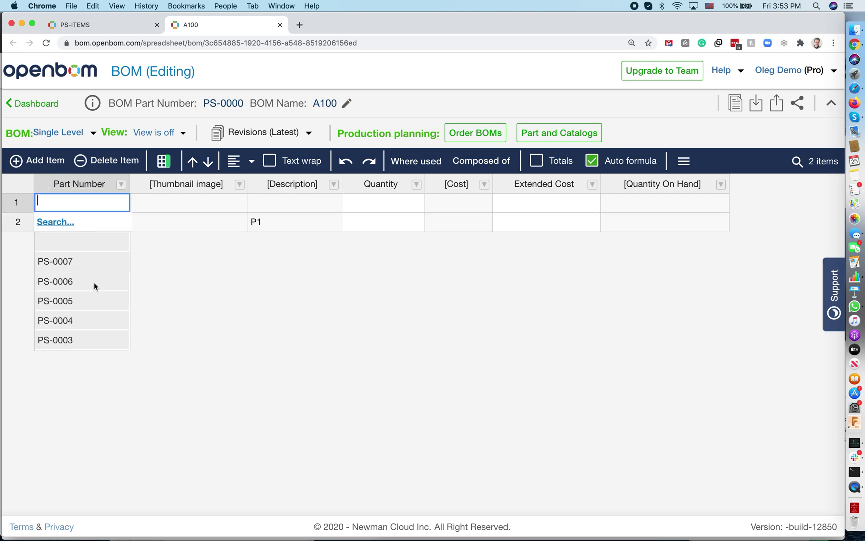
click(87, 326)
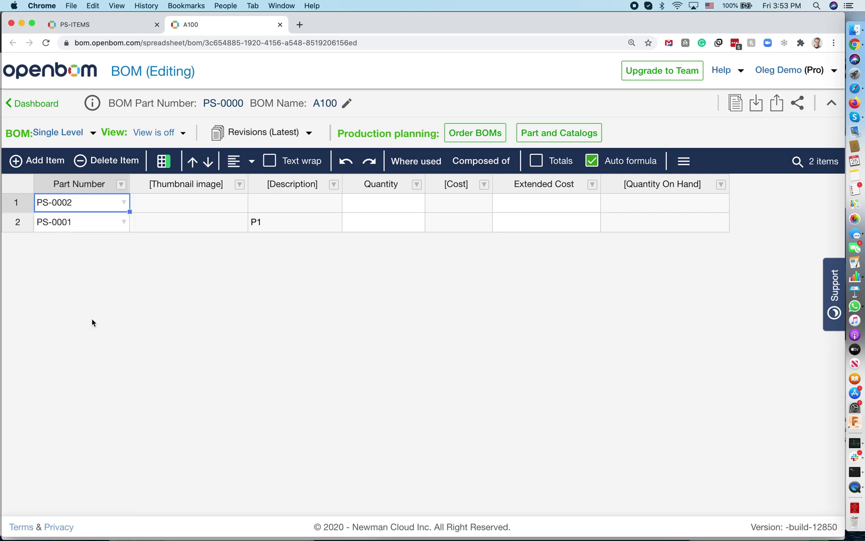
click(50, 165)
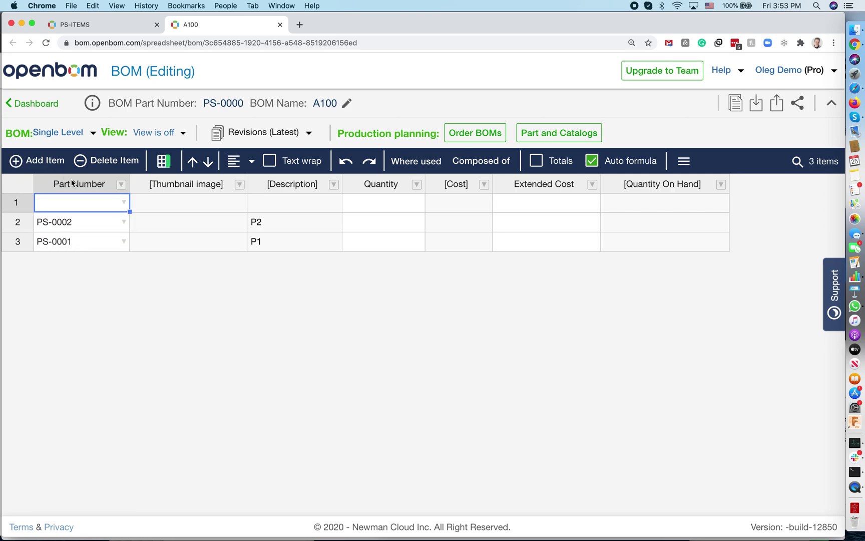
click(123, 203)
scroll(88, 315, down, 1)
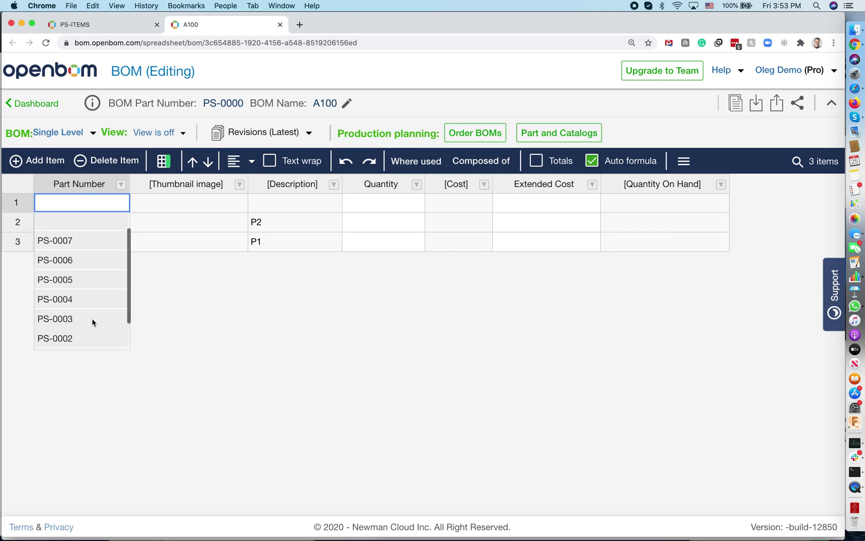
click(90, 319)
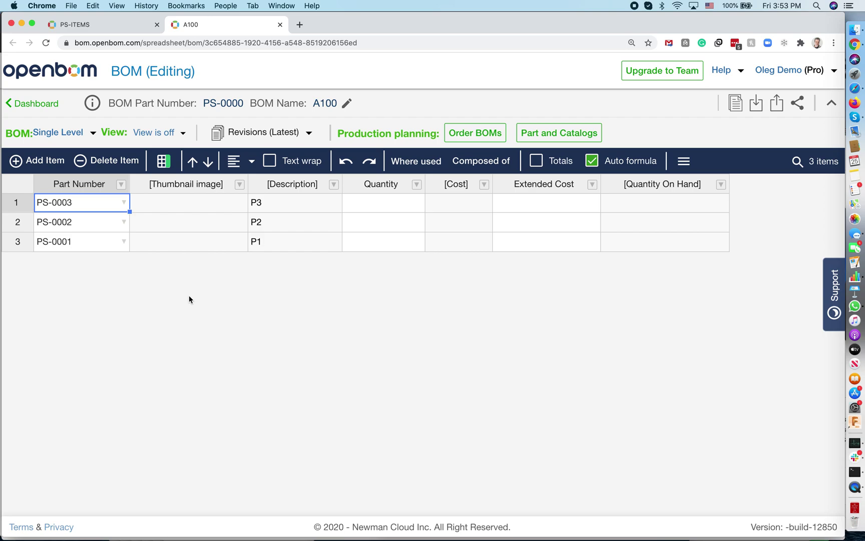
Create a BOM for catalog part PS-0004 (A200) using the PS-ITEMS catalog
click(101, 26)
click(186, 237)
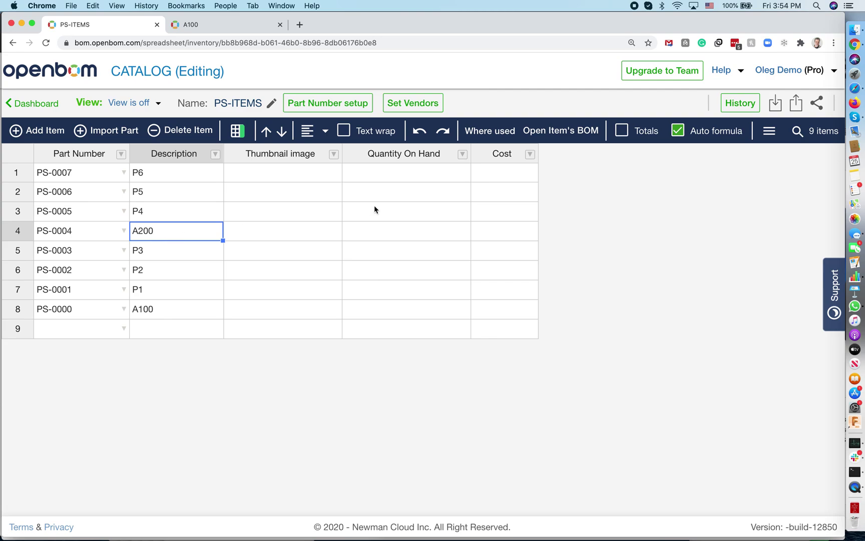
click(528, 140)
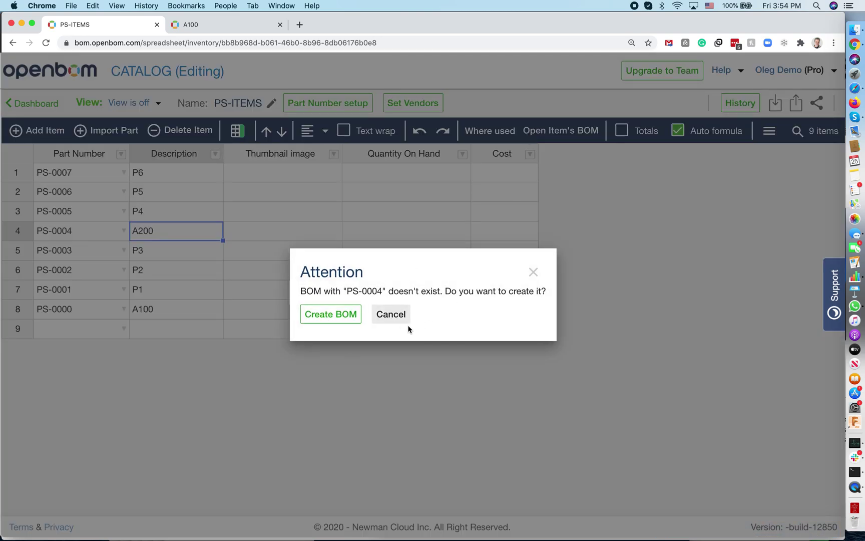
click(352, 314)
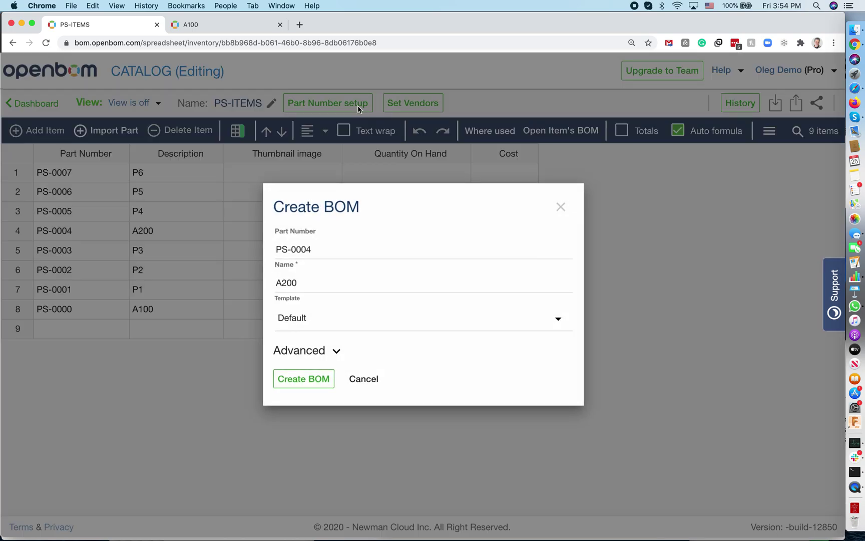
click(328, 350)
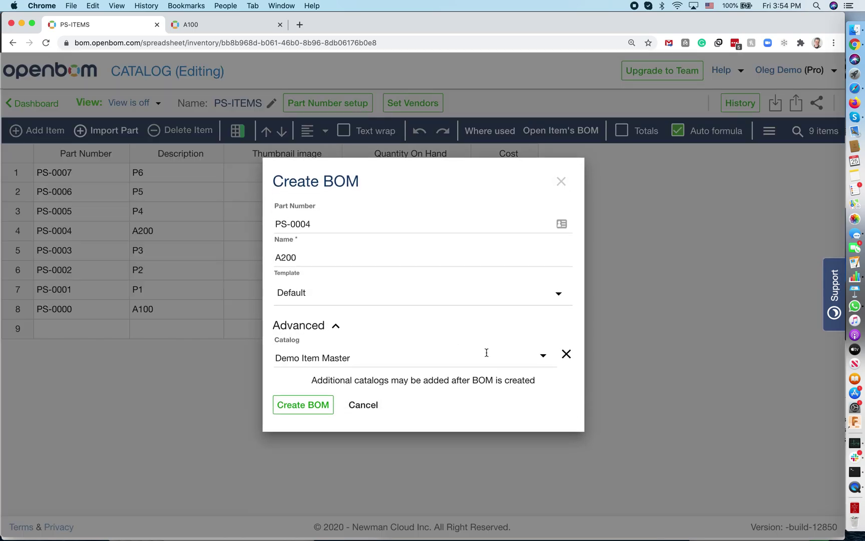
click(567, 353)
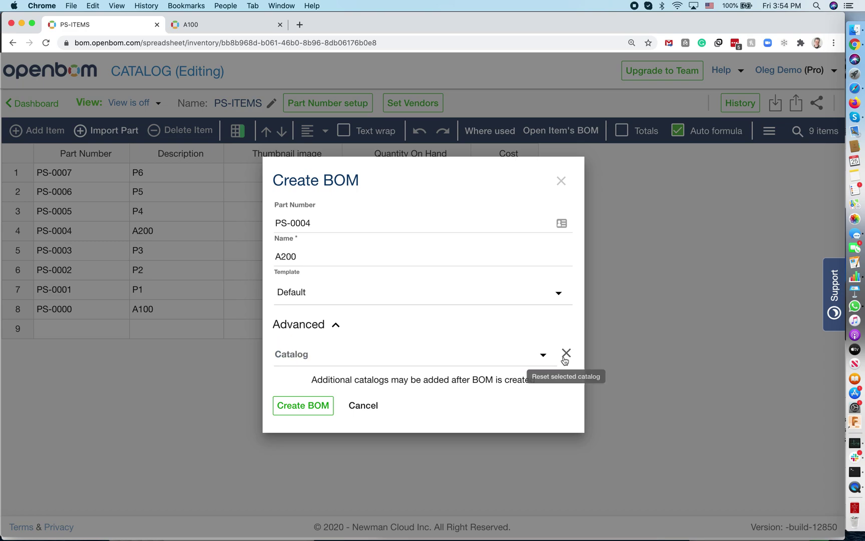
click(544, 357)
click(356, 379)
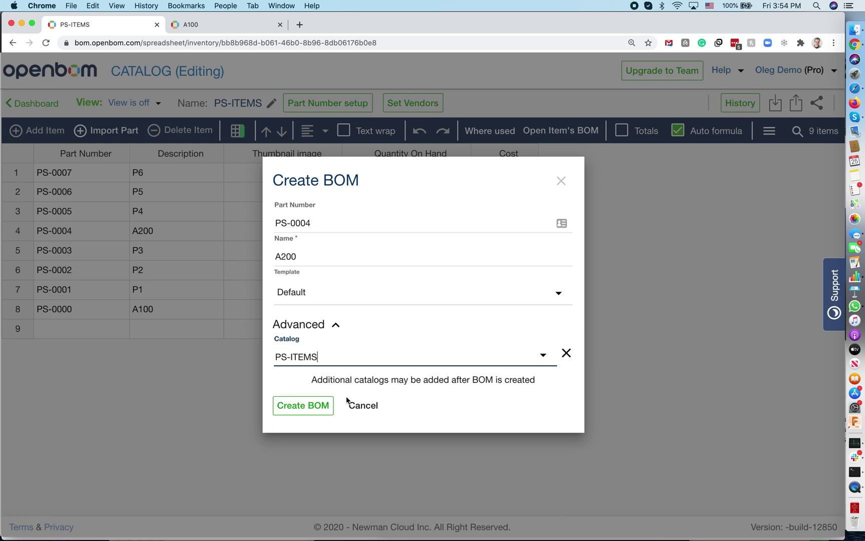
click(308, 407)
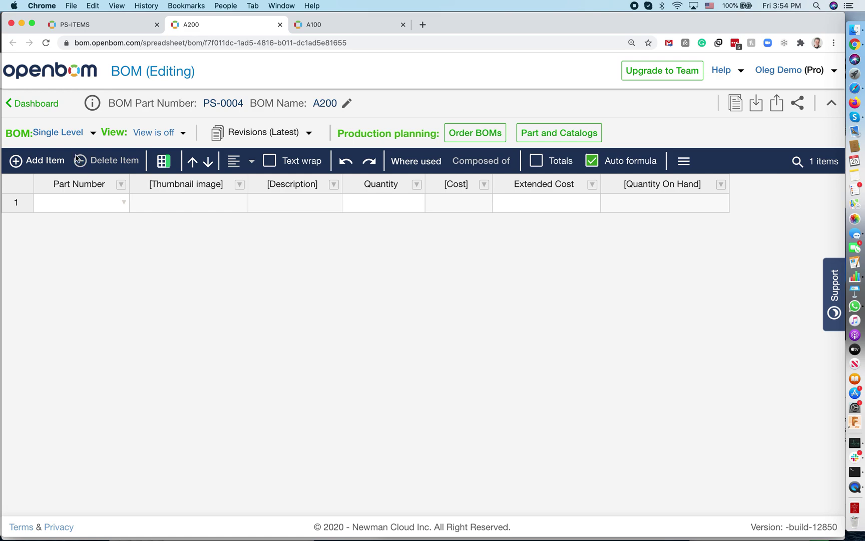
Add rows PS-0005, PS-0006 and PS-0007 to the A200 BOM, then return to PS-ITEMS
click(37, 161)
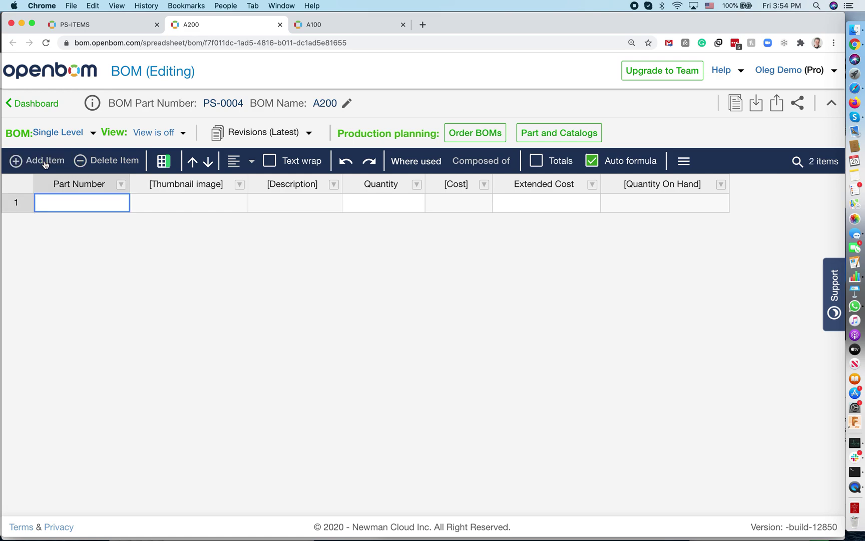
click(128, 203)
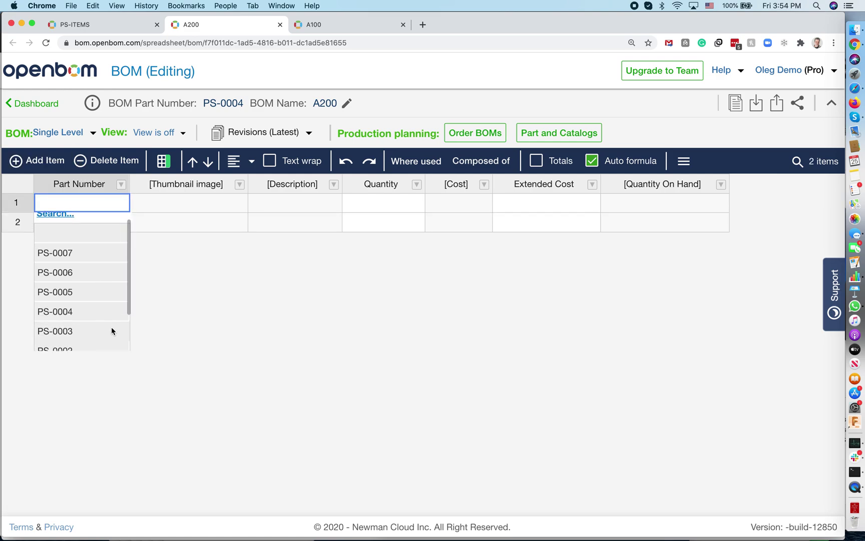
click(89, 292)
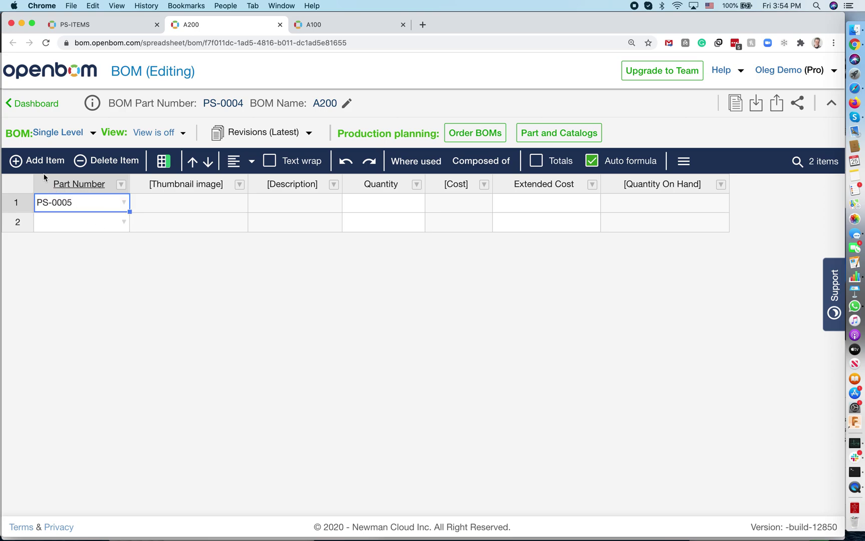
click(16, 160)
click(125, 203)
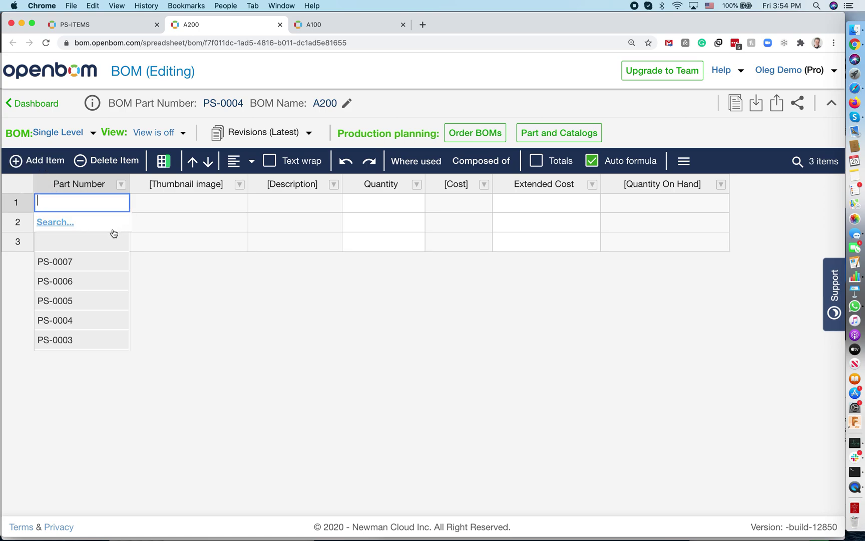
click(86, 281)
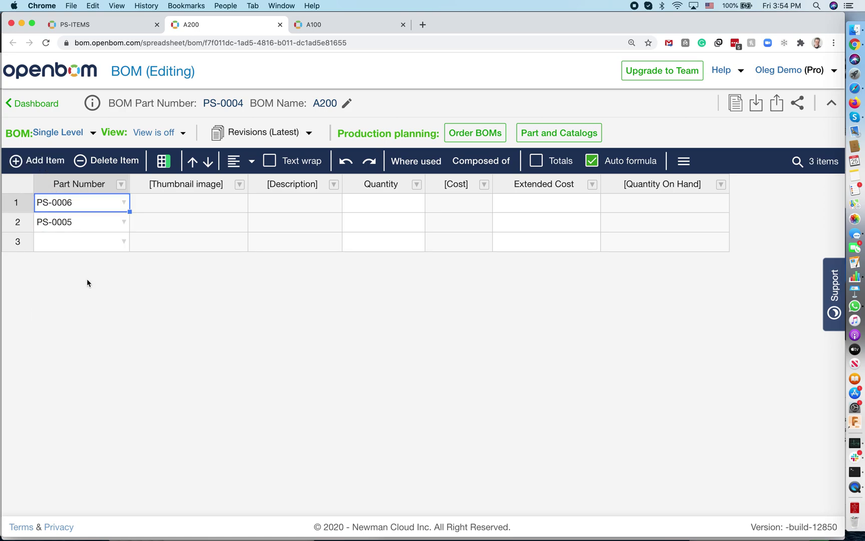
click(55, 159)
click(125, 202)
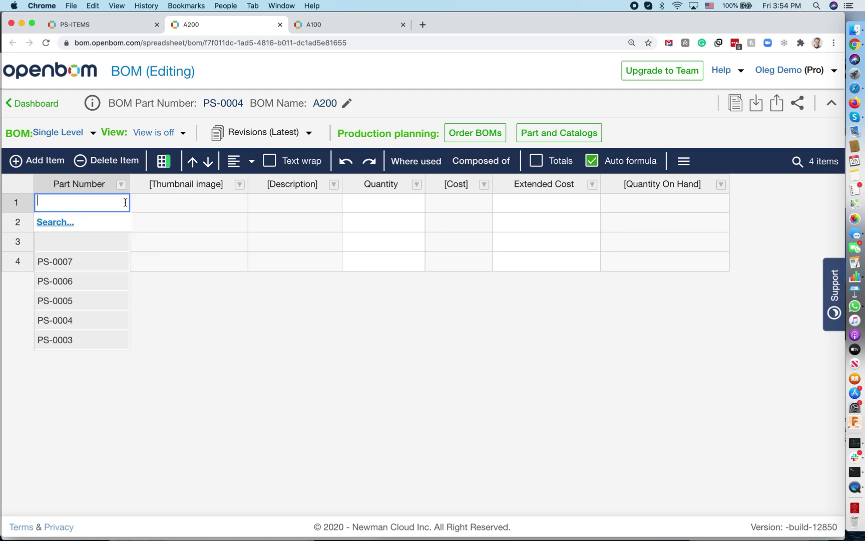
click(79, 262)
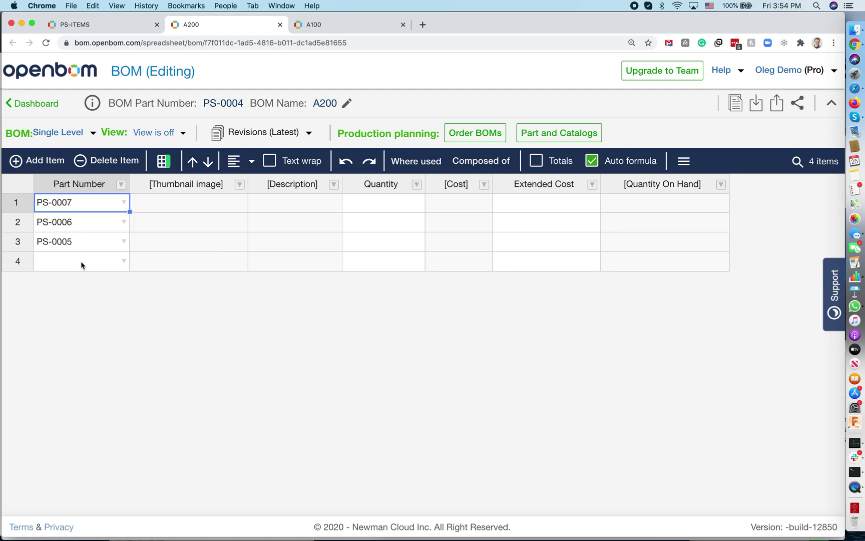
click(162, 263)
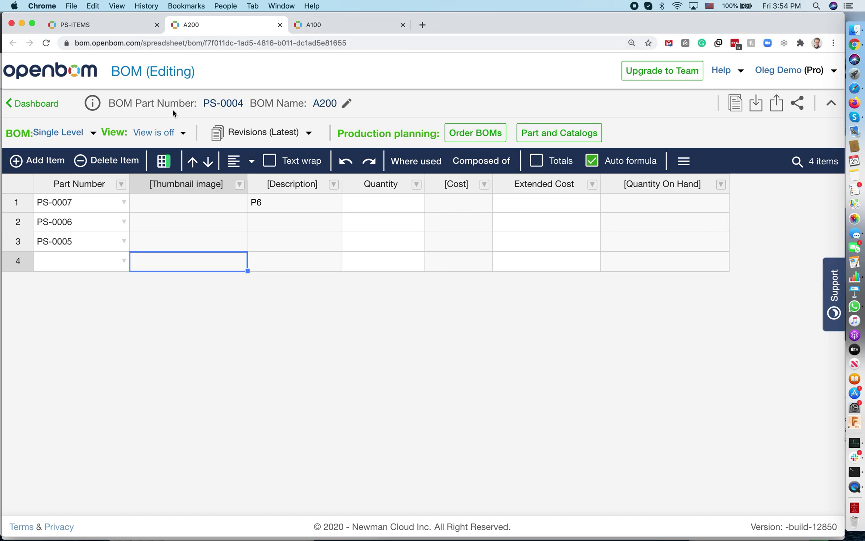
click(114, 30)
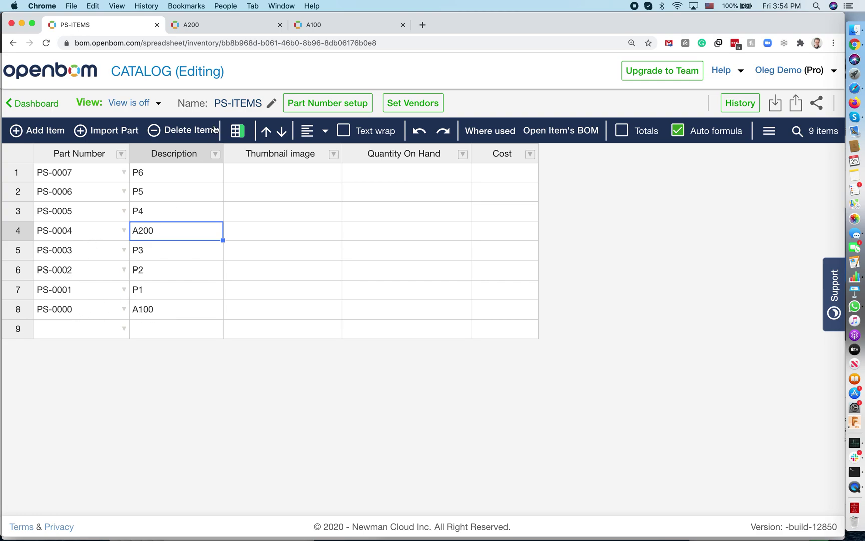
Add a new A100 row, try PS-0000, and dismiss the circular dependency warning
click(222, 23)
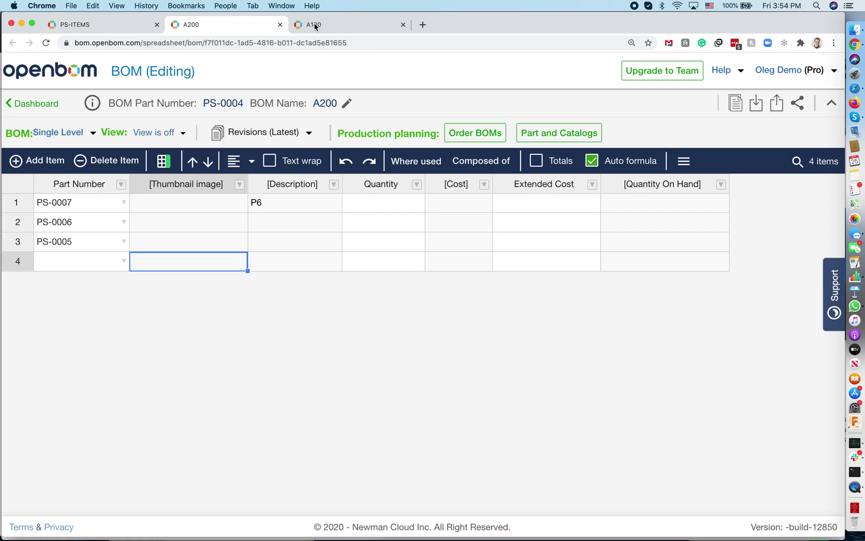
click(329, 25)
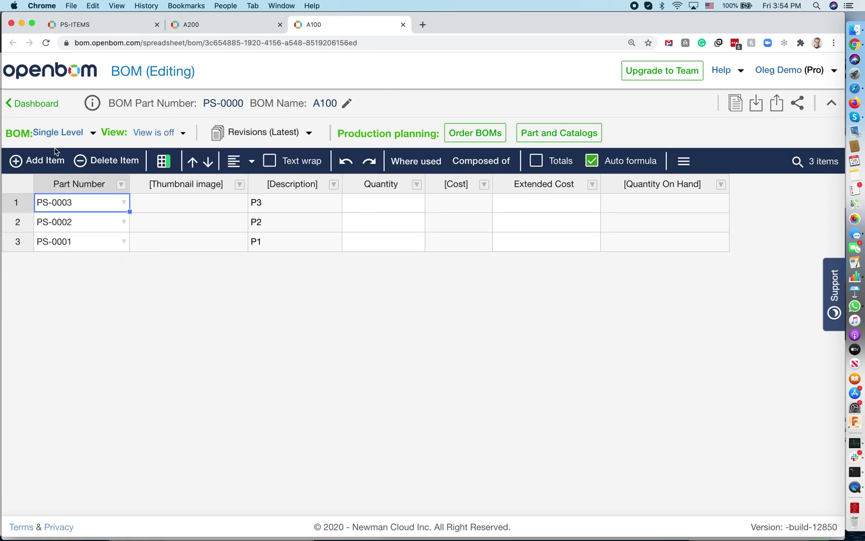
click(44, 161)
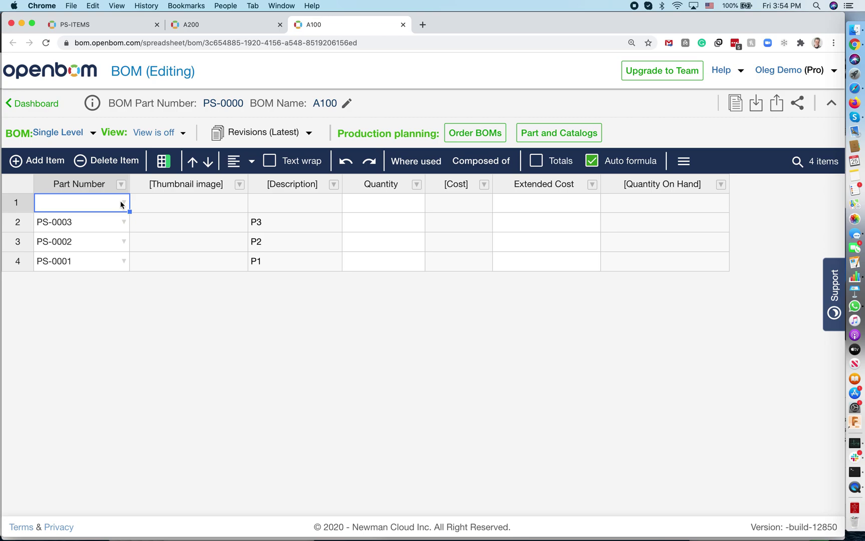
click(123, 202)
scroll(99, 268, down, 3)
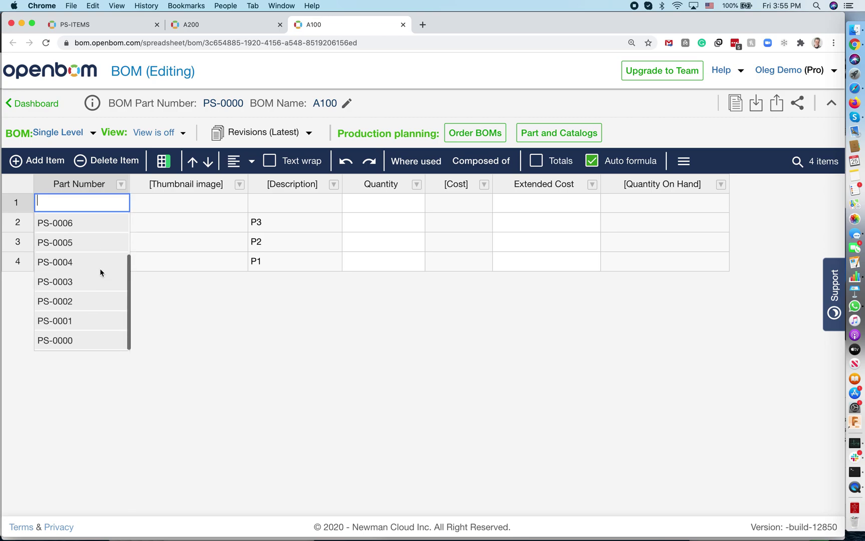
click(99, 337)
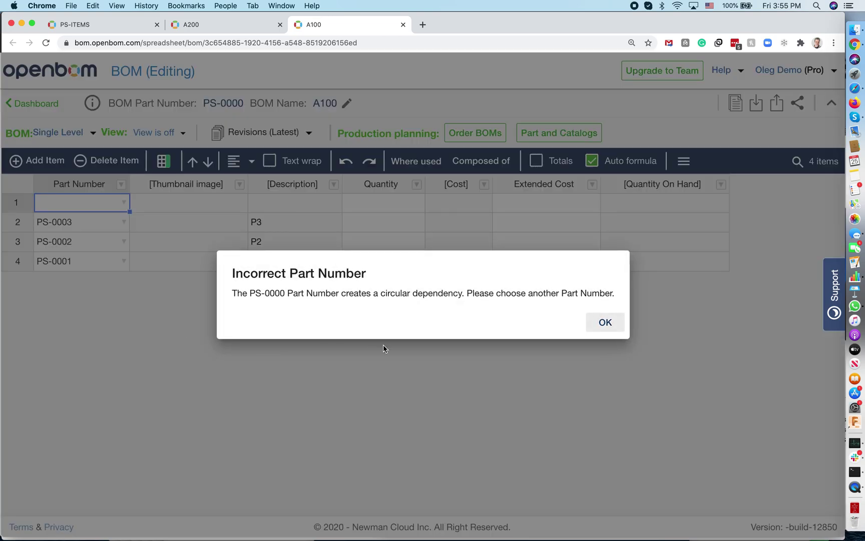
click(603, 323)
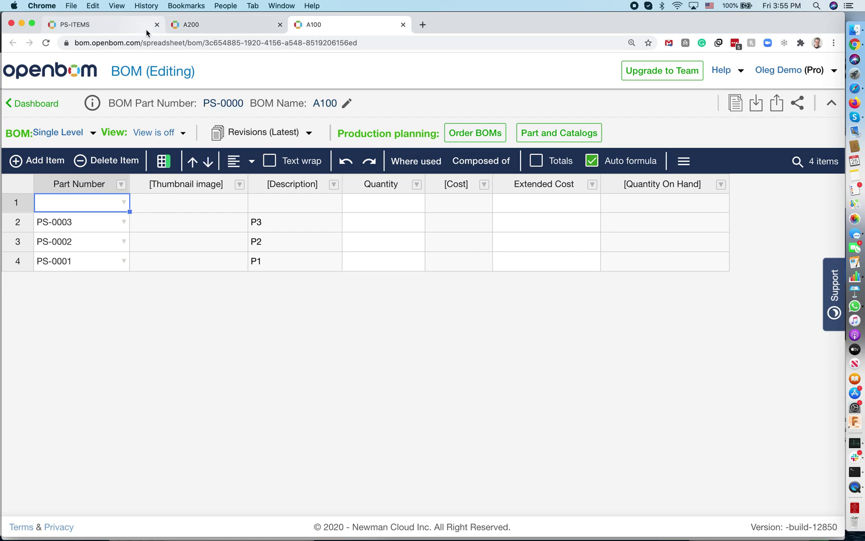
Set the A100 BOM's first row to PS-0001 and switch the BOM to Multi-Level
click(126, 28)
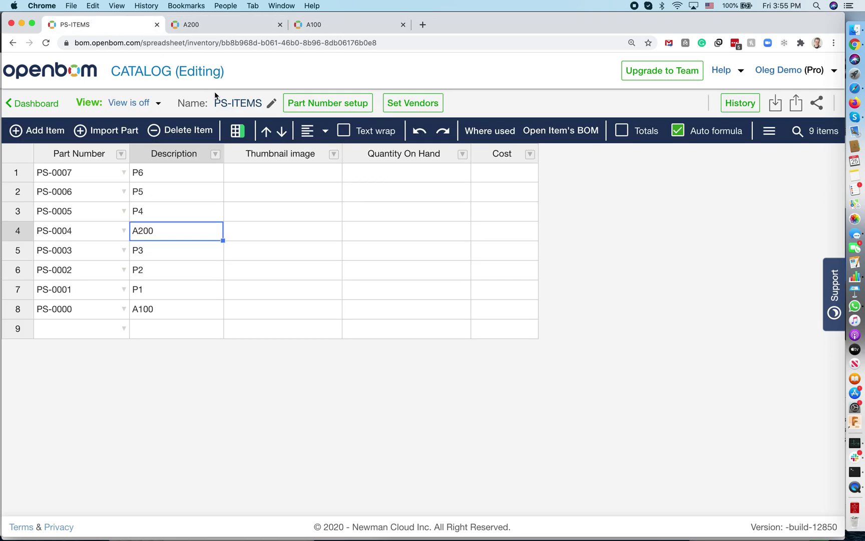
click(206, 30)
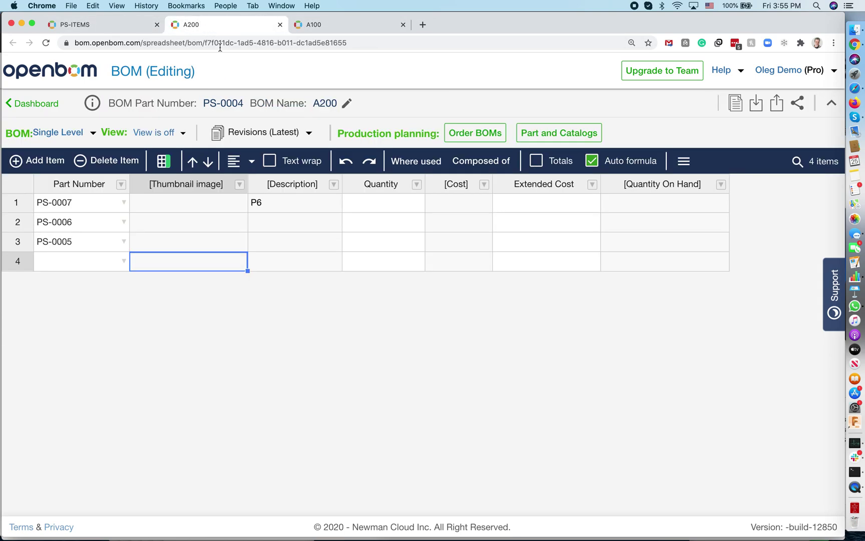
click(340, 23)
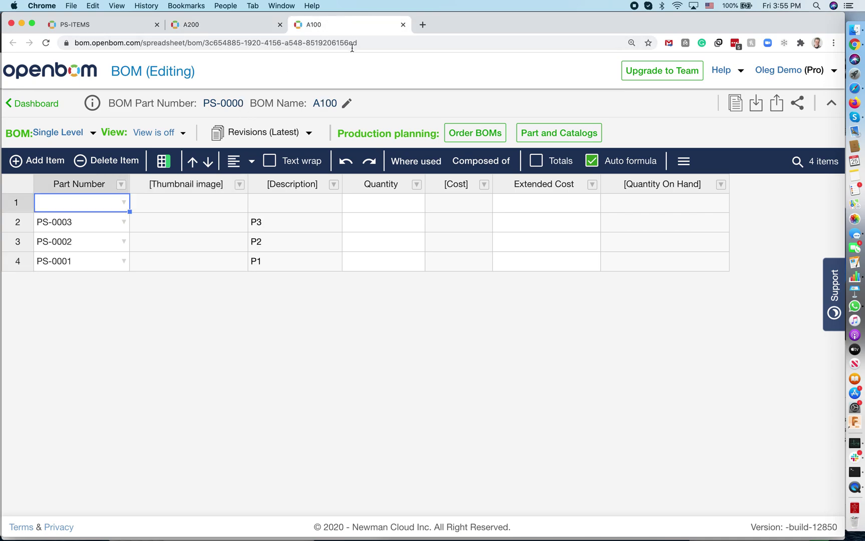
click(124, 204)
scroll(115, 288, down, 3)
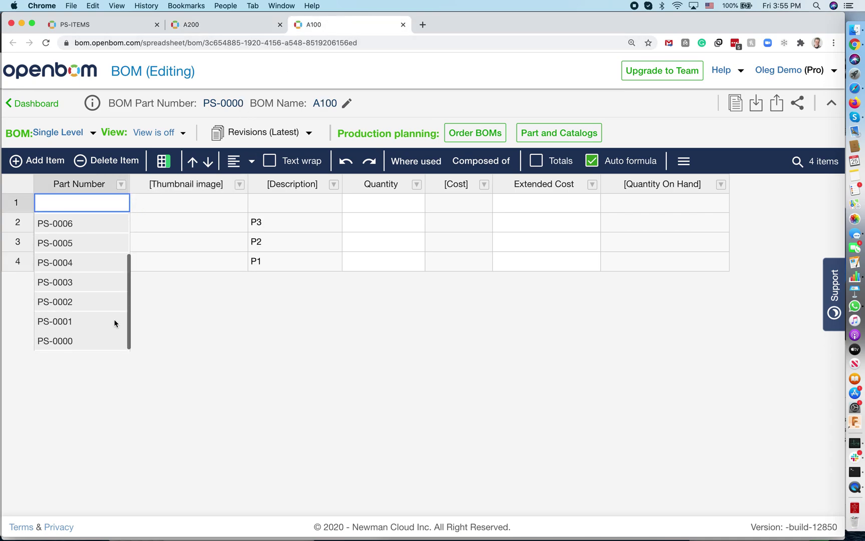
click(108, 324)
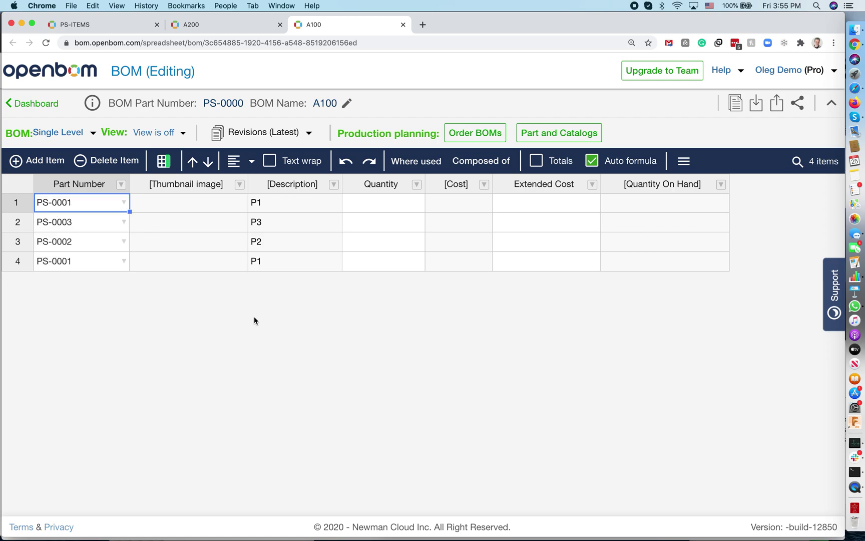
click(46, 135)
click(77, 178)
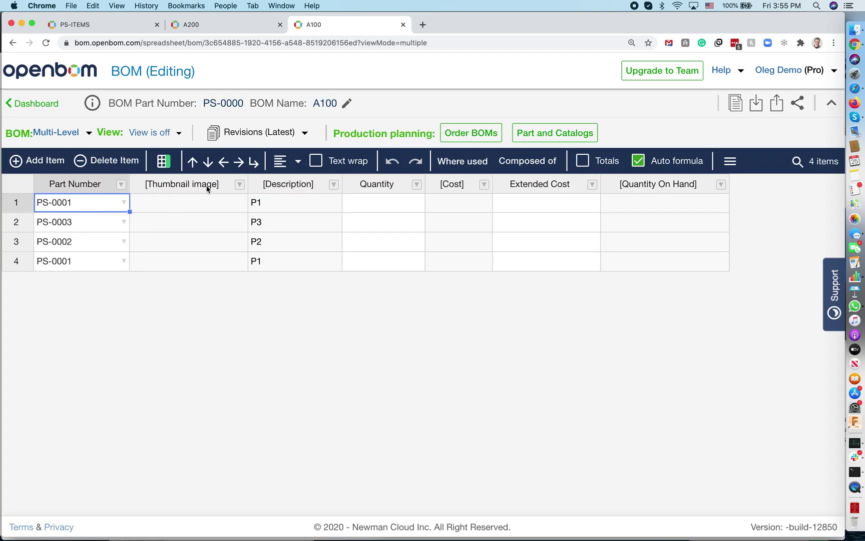
Delete the duplicate PS-0001 row from A100 and insert an empty item at the top
click(114, 19)
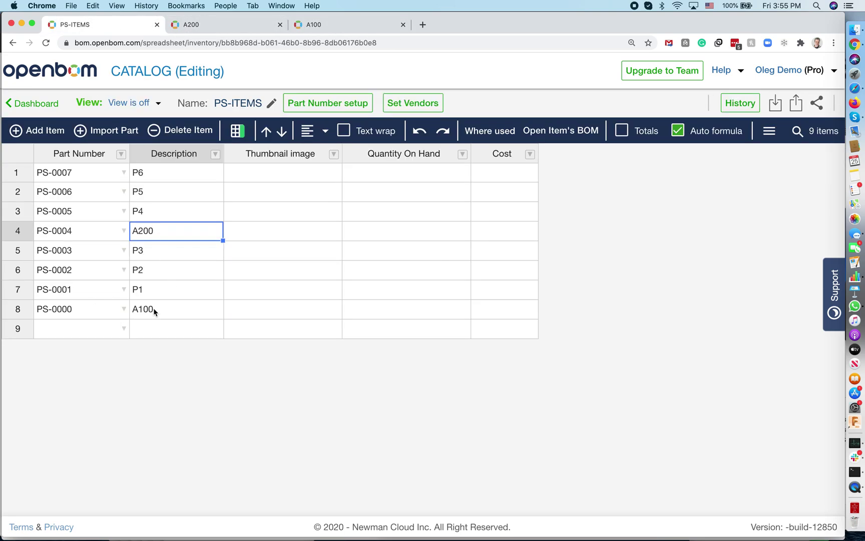
key(Right)
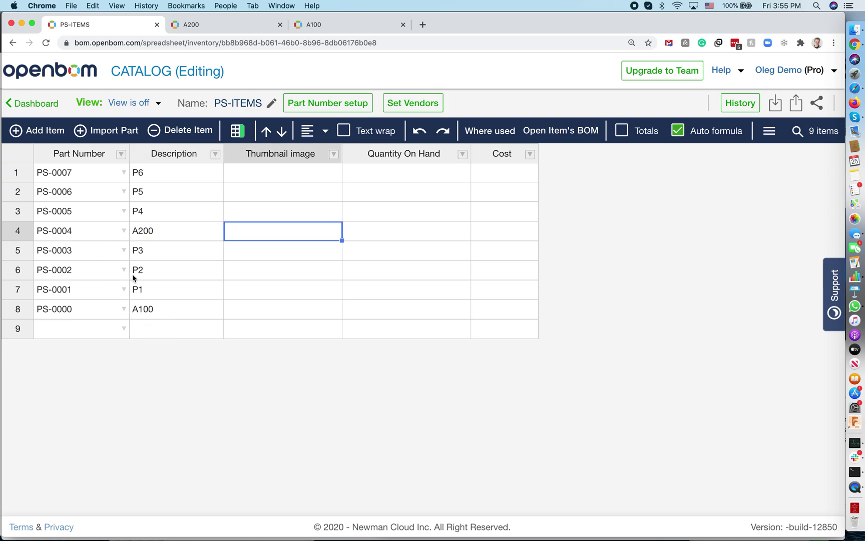
click(330, 26)
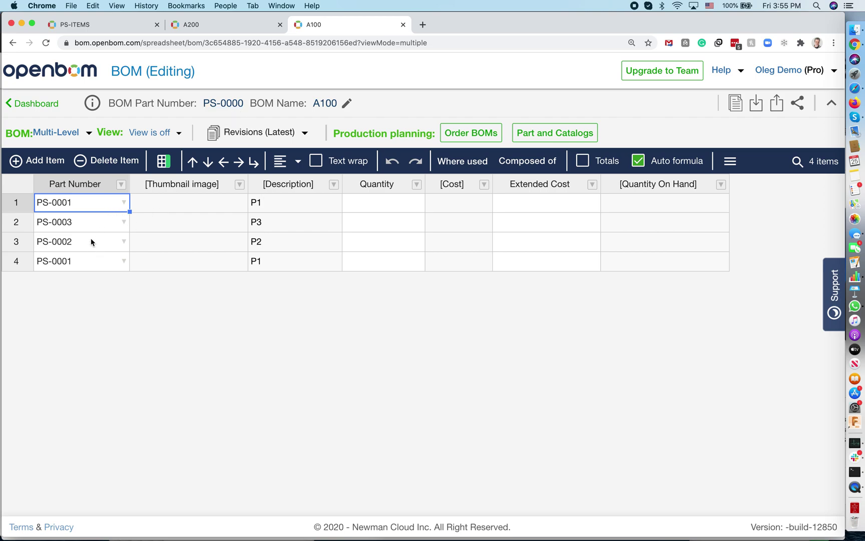
click(27, 206)
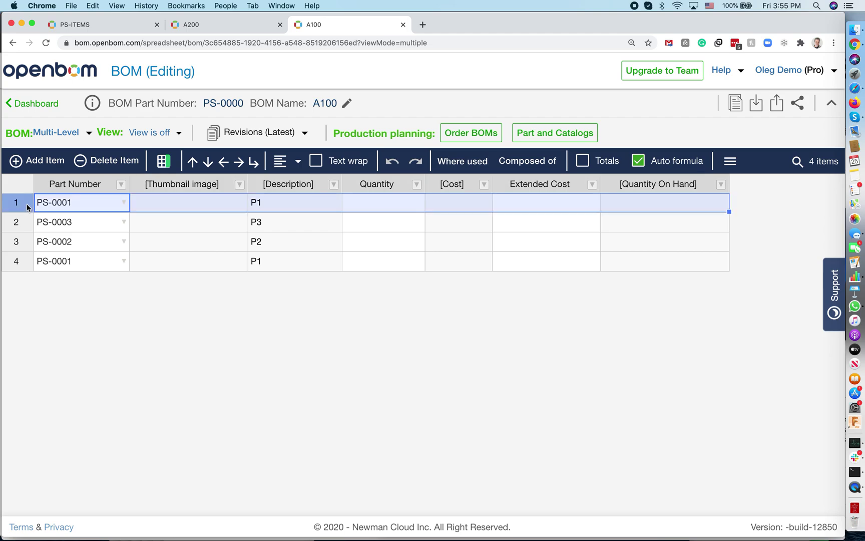
click(107, 161)
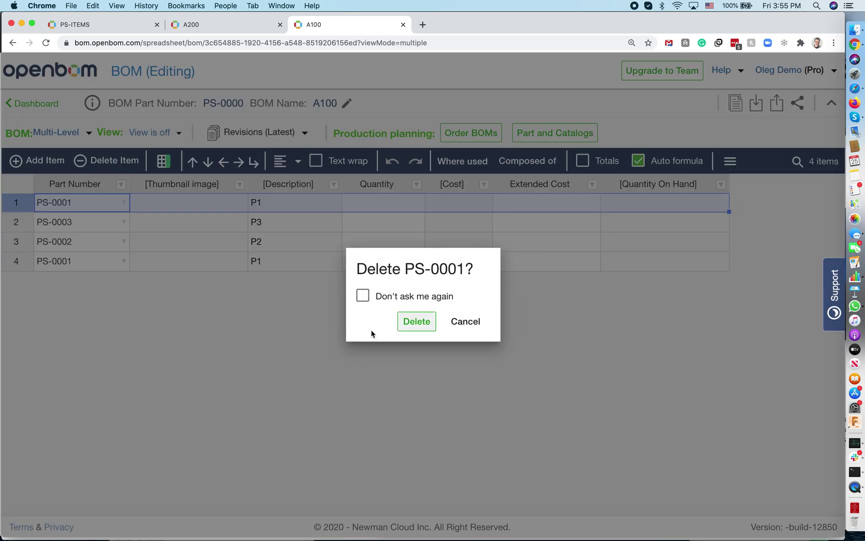
click(419, 327)
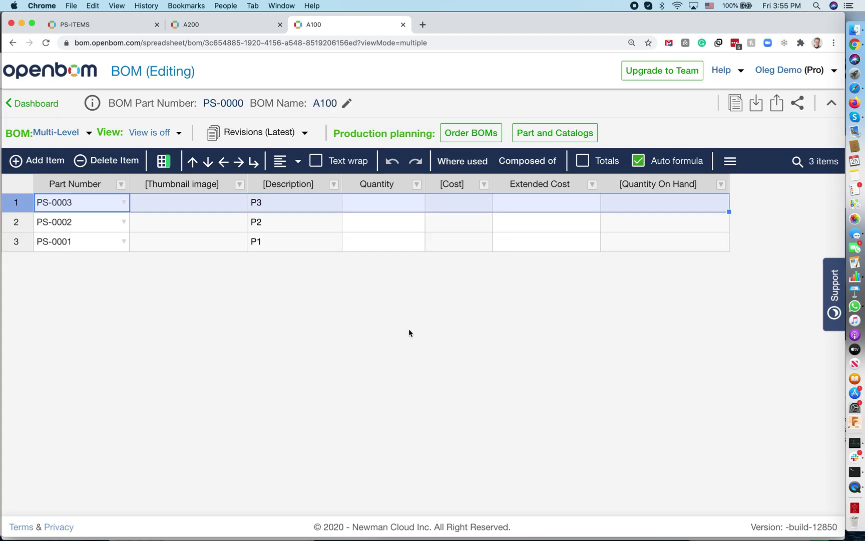
click(48, 161)
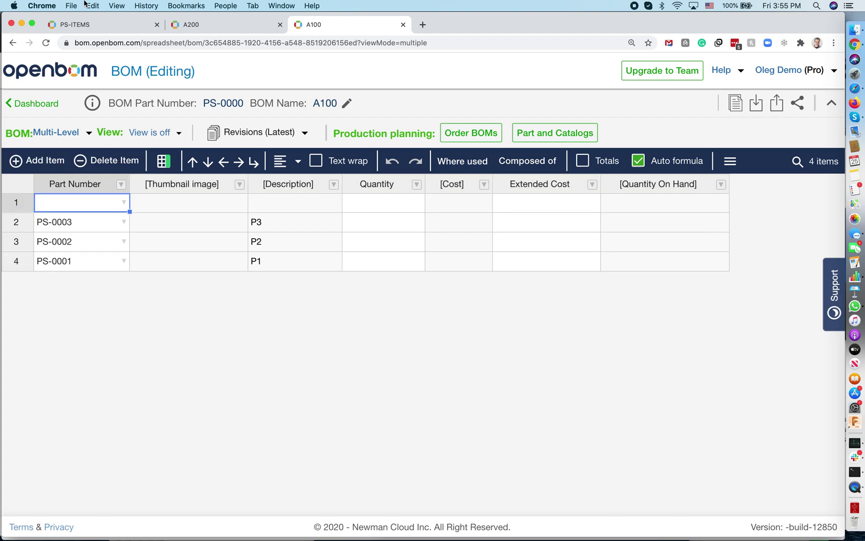
click(97, 25)
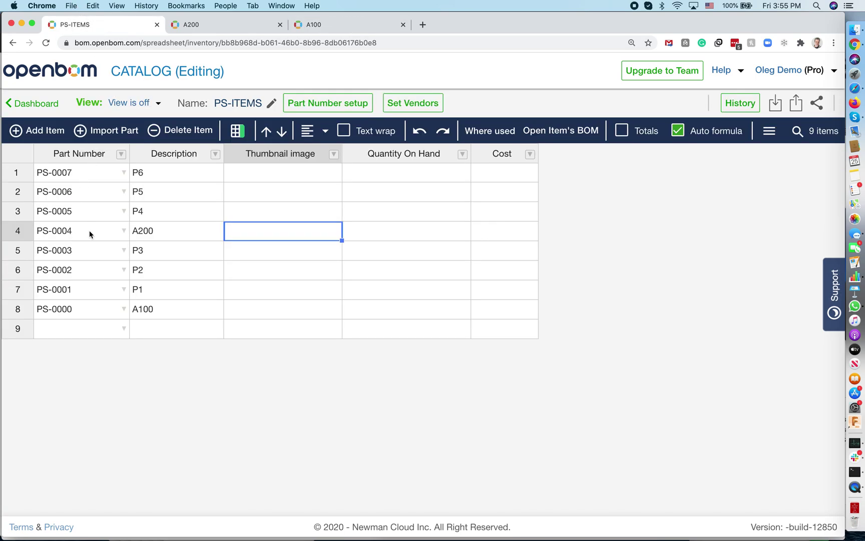
click(320, 26)
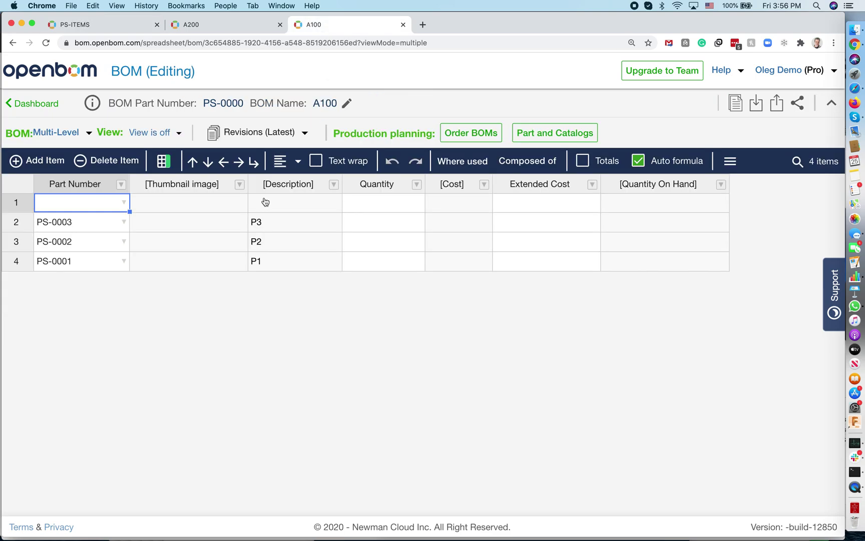
Set row 1 to assembly PS-0004 (A200) and delete the empty sub-row 1.4
click(124, 203)
click(87, 321)
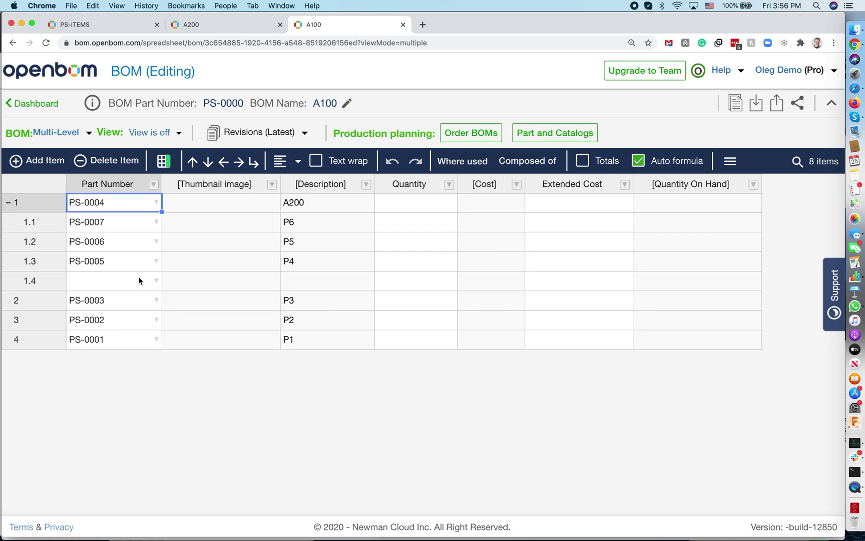
click(125, 279)
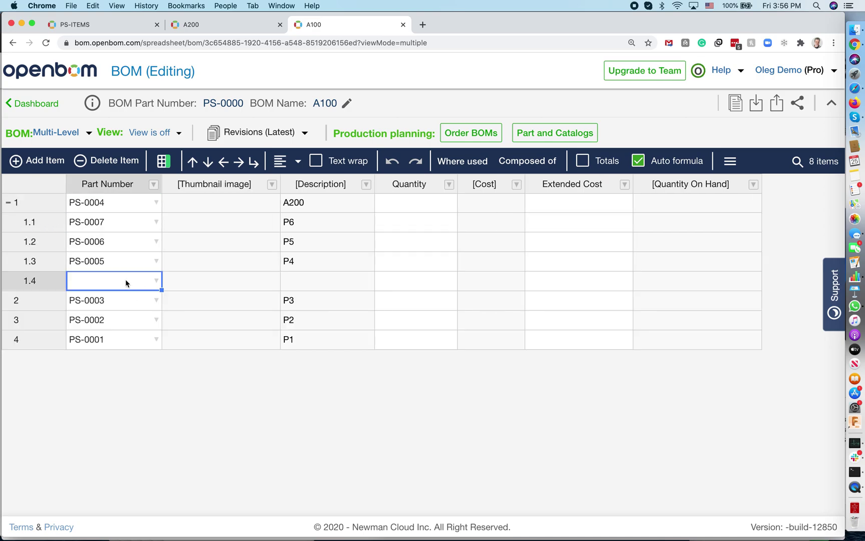
click(30, 282)
right_click(30, 282)
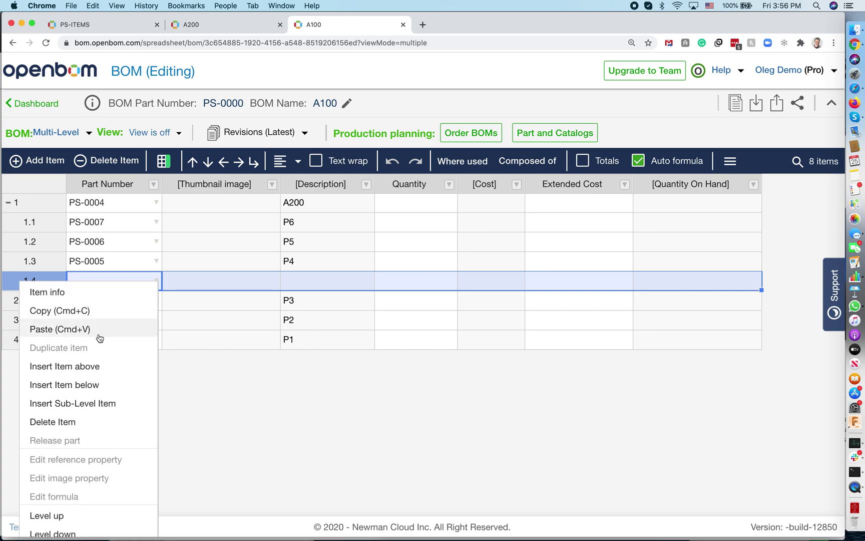
click(108, 420)
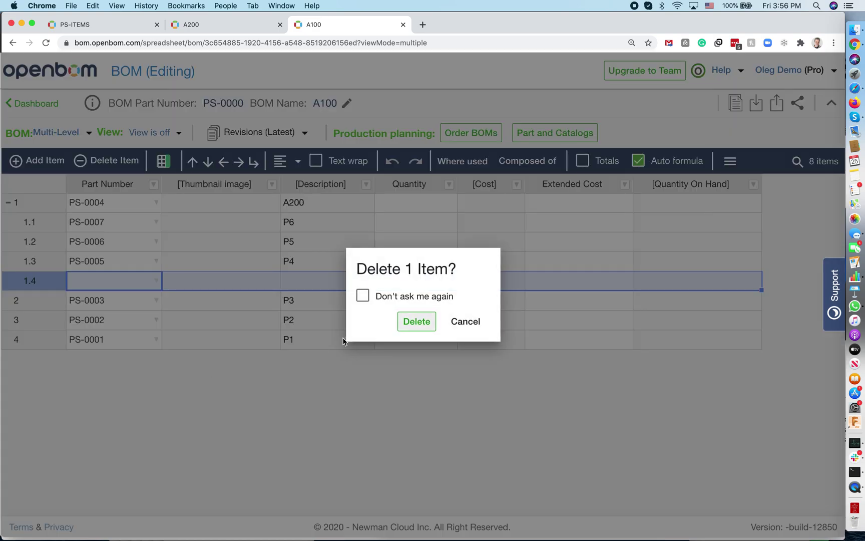
click(407, 322)
Add an empty sub-level item beneath part PS-0005 in row 1.3
click(205, 239)
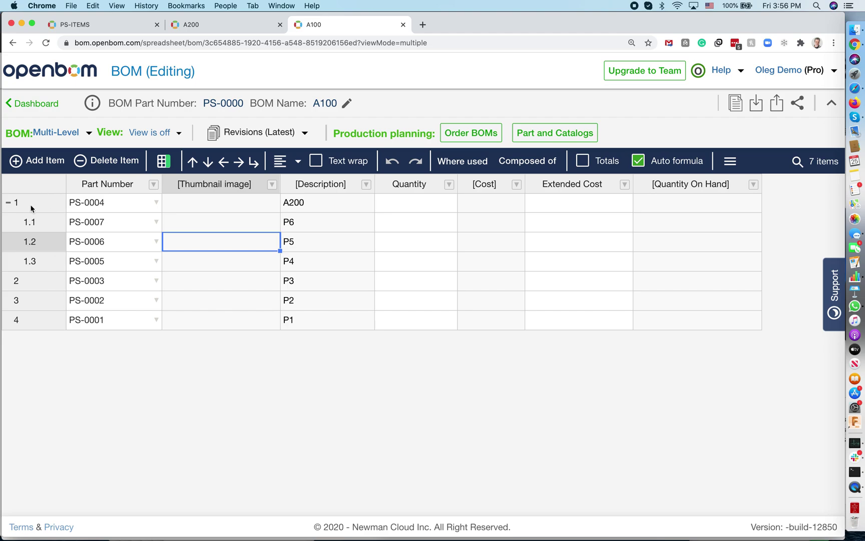
click(9, 202)
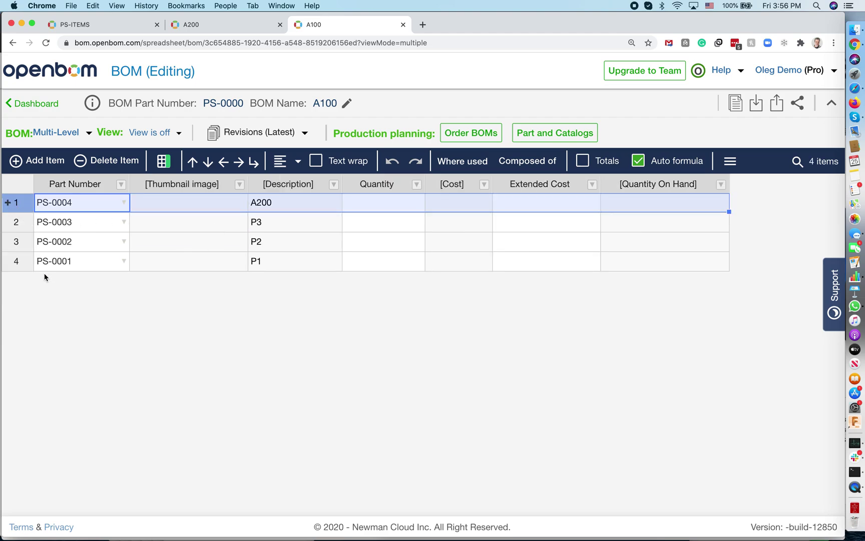
click(8, 202)
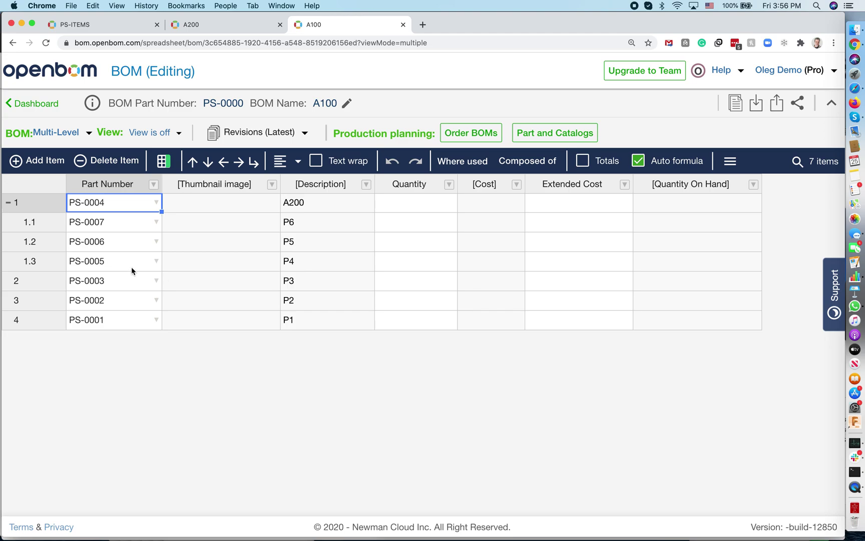
click(113, 263)
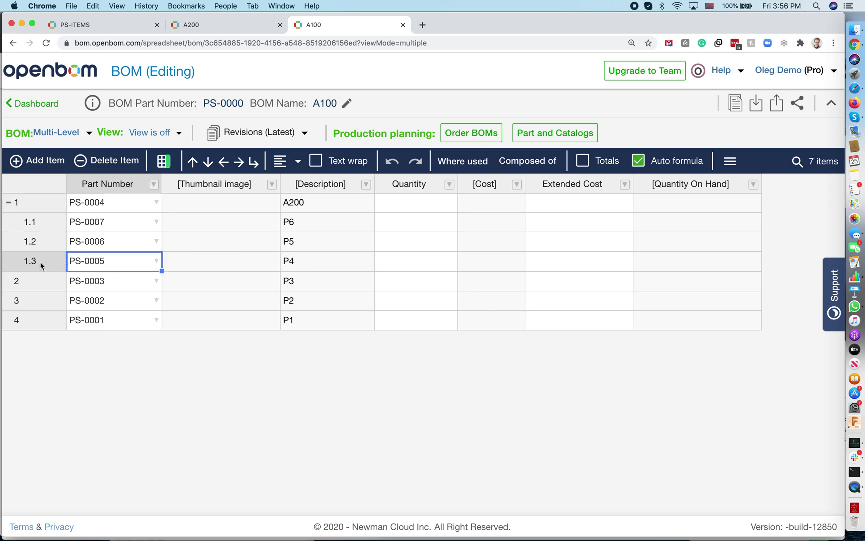
click(253, 161)
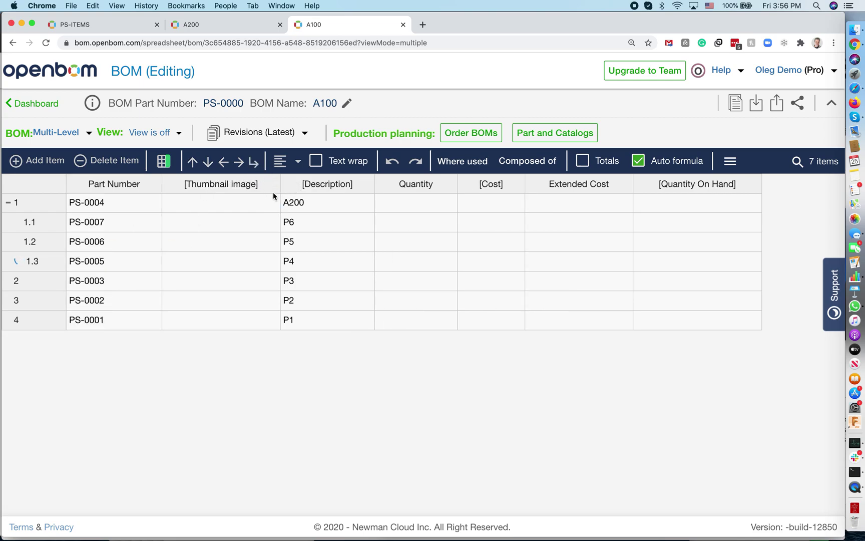
Give row 1.3.1 a generated part number PS-0008 with description P10 via Item info
click(135, 284)
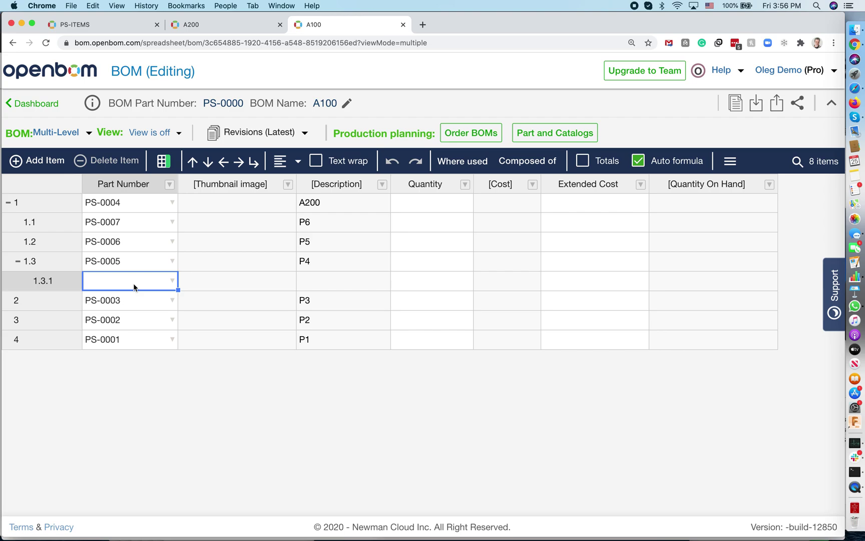
right_click(133, 283)
click(174, 297)
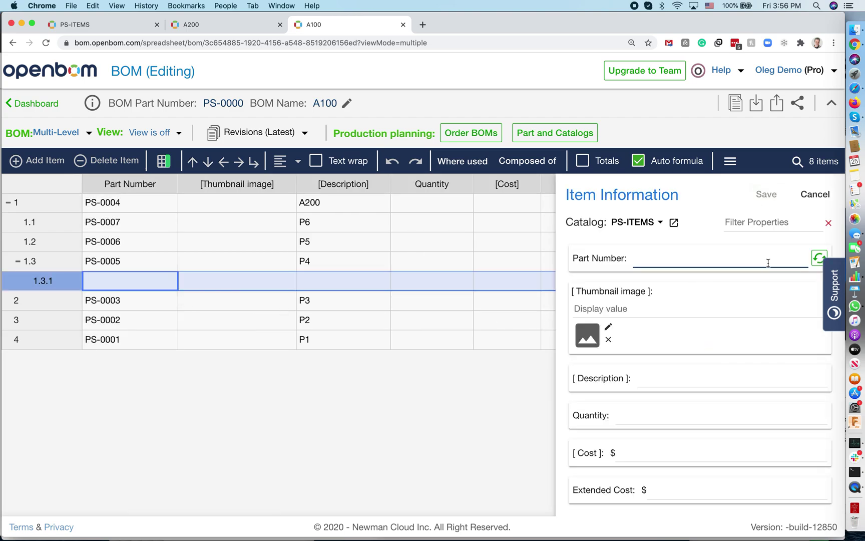
click(818, 258)
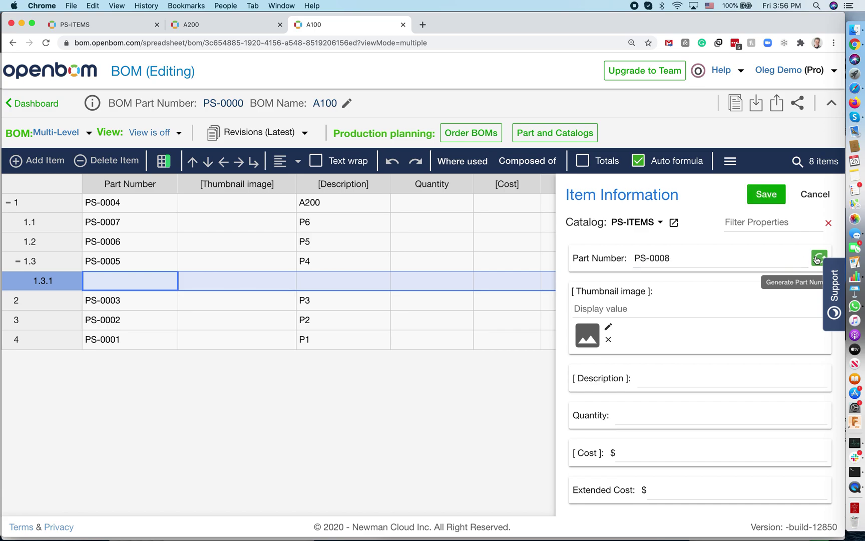
click(654, 375)
text(P10)
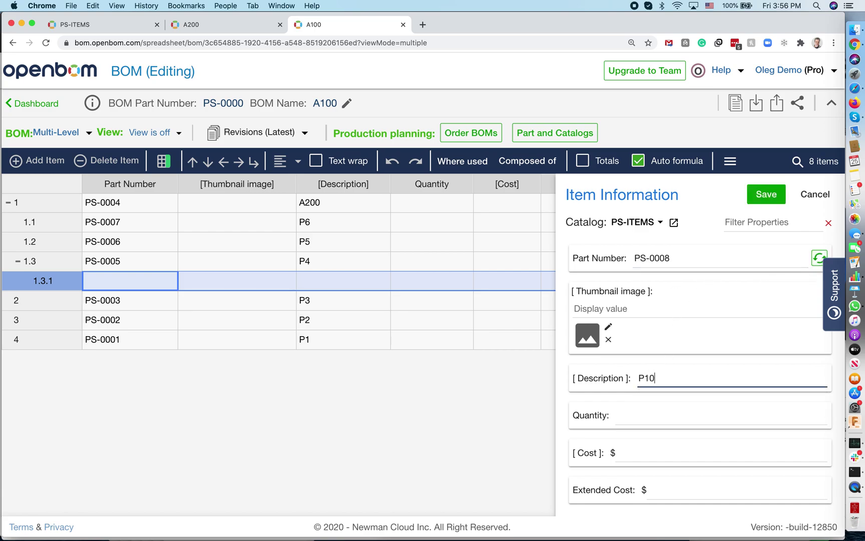
click(766, 194)
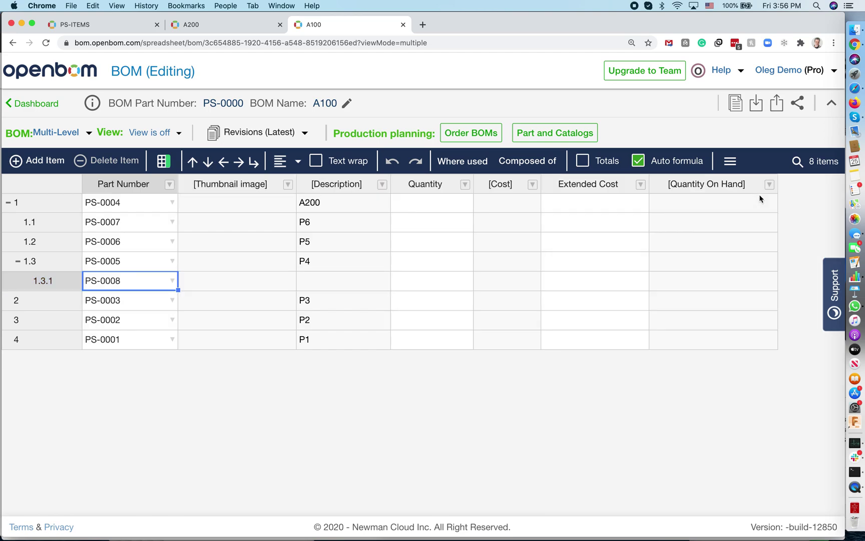
click(343, 285)
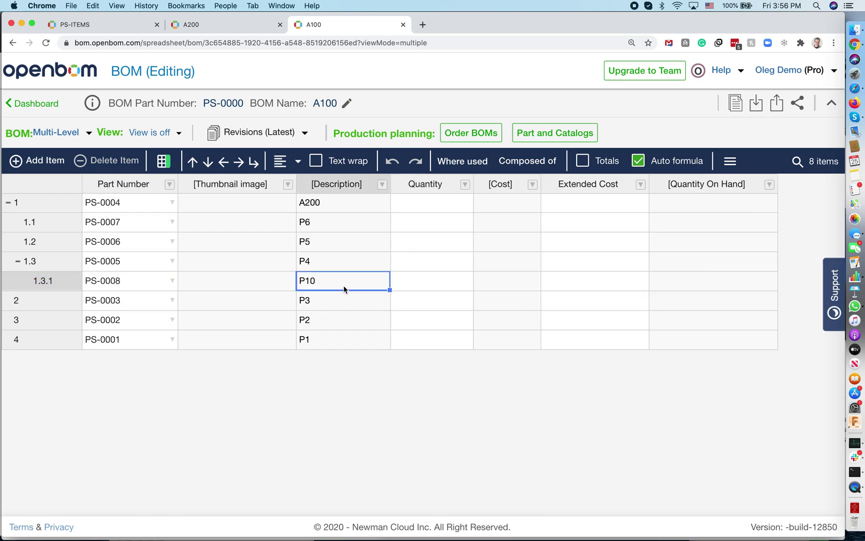
click(136, 262)
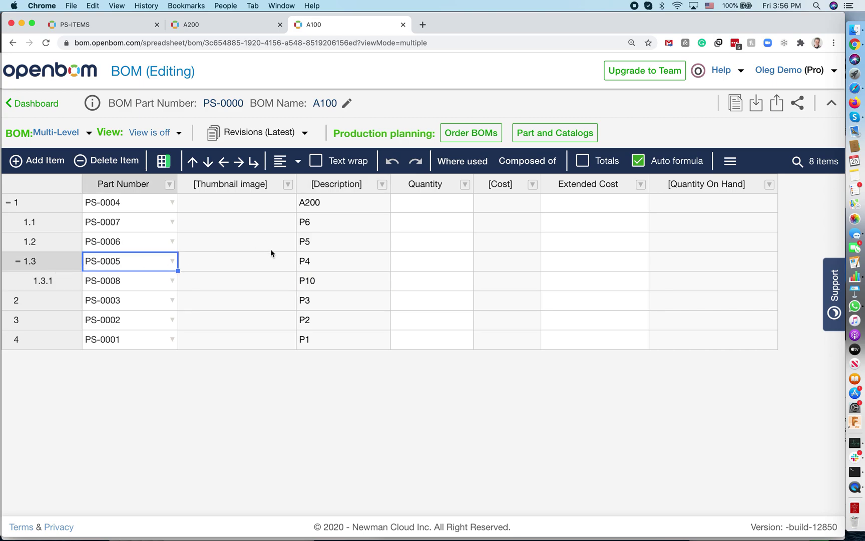
Open PS-0005's own BOM listing PS-0008 (P10), then return to the A100 BOM
click(527, 161)
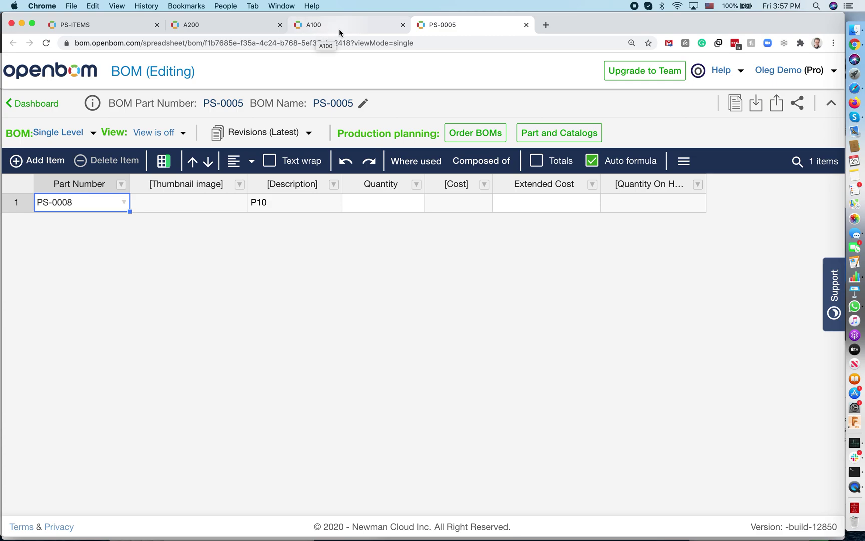
click(324, 31)
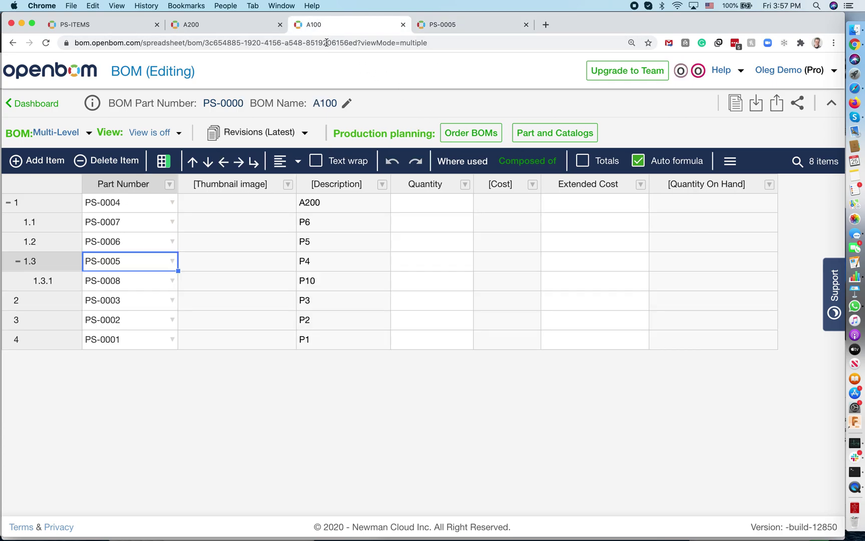